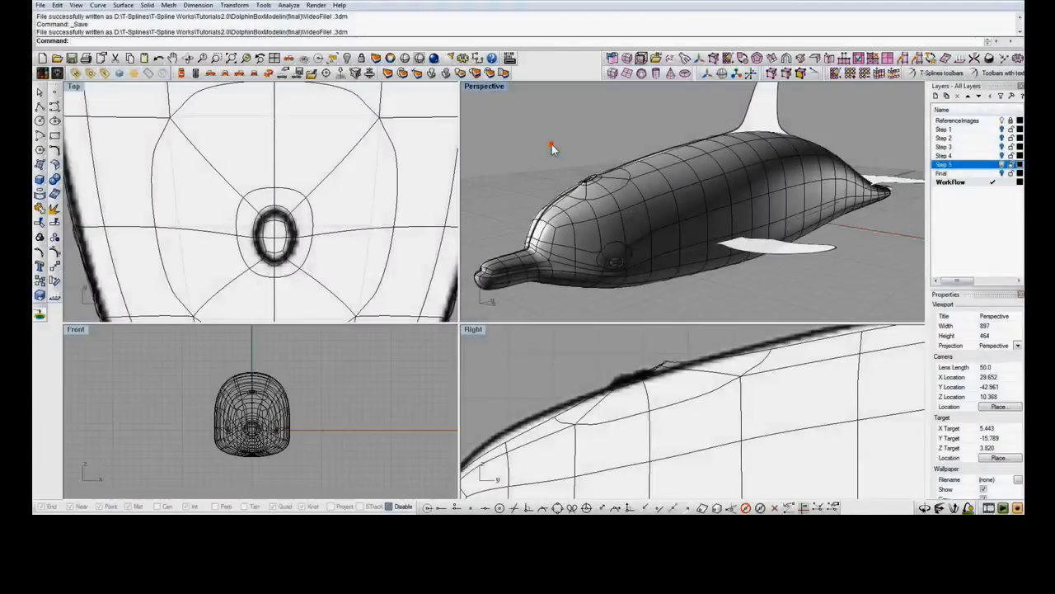
# Select the two side body faces where the side fin starts and switch the T-Spline to box display.
pyautogui.click(551, 146)
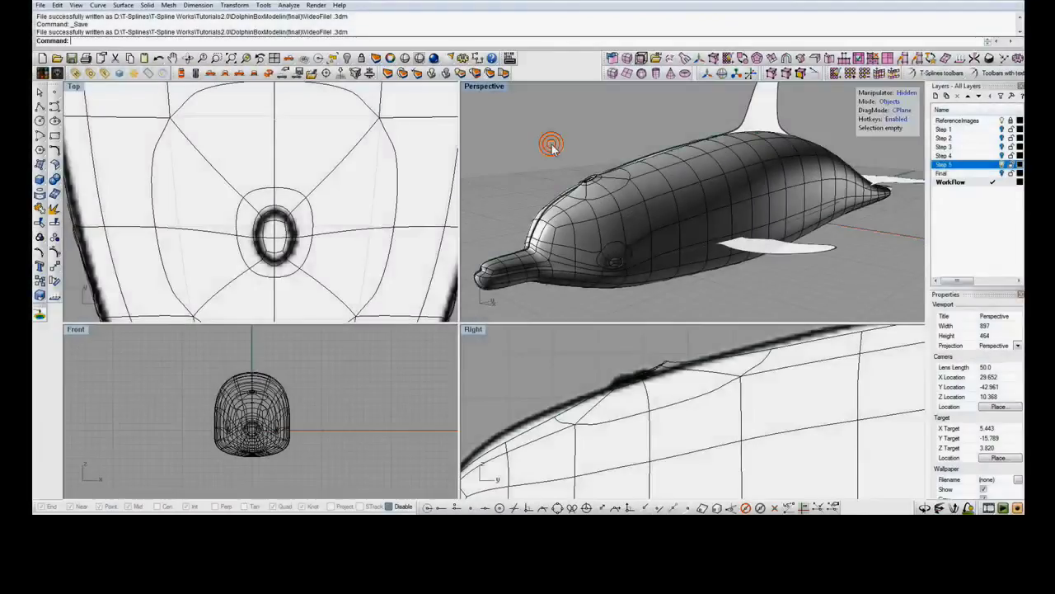
pyautogui.press('d')
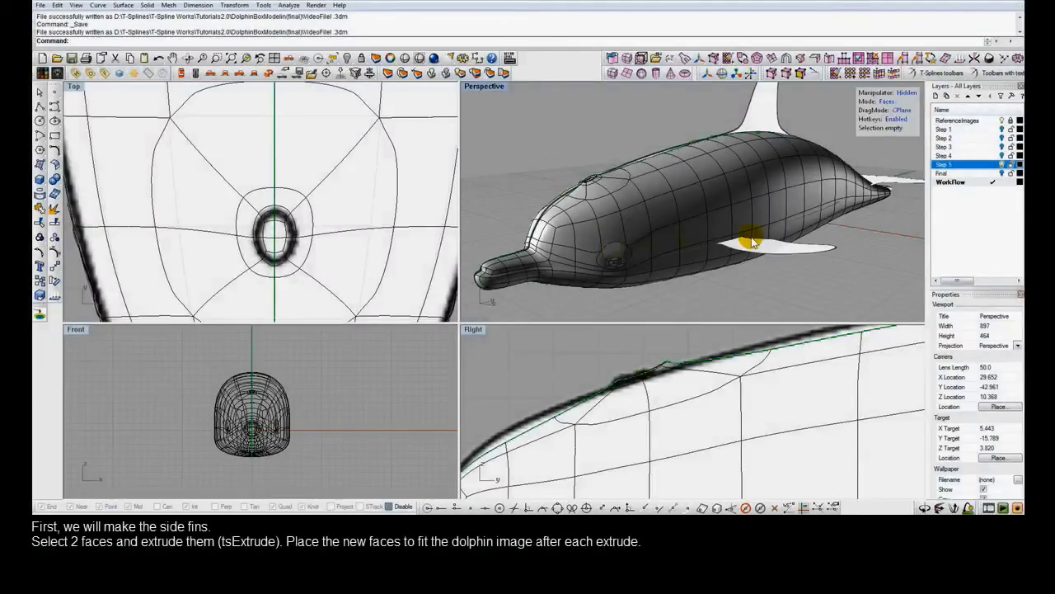
pyautogui.click(743, 249)
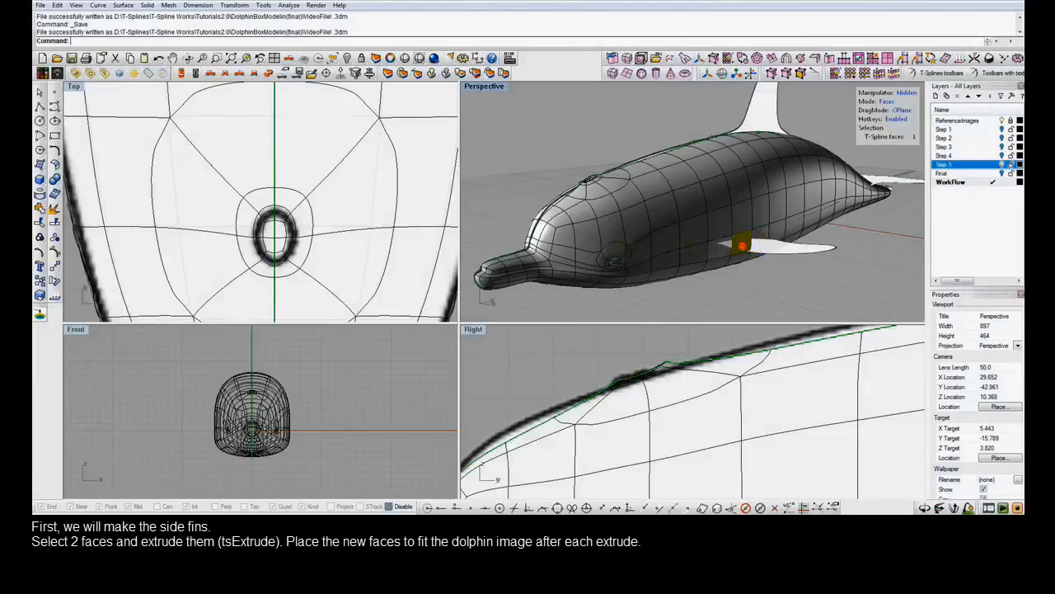
pyautogui.press('Tab')
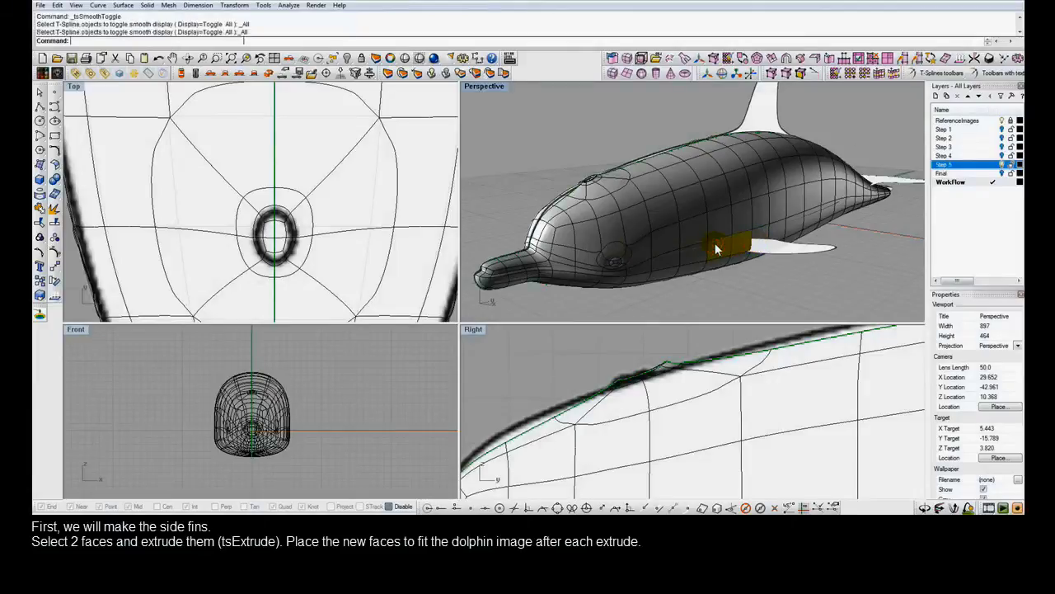
pyautogui.press('Tab')
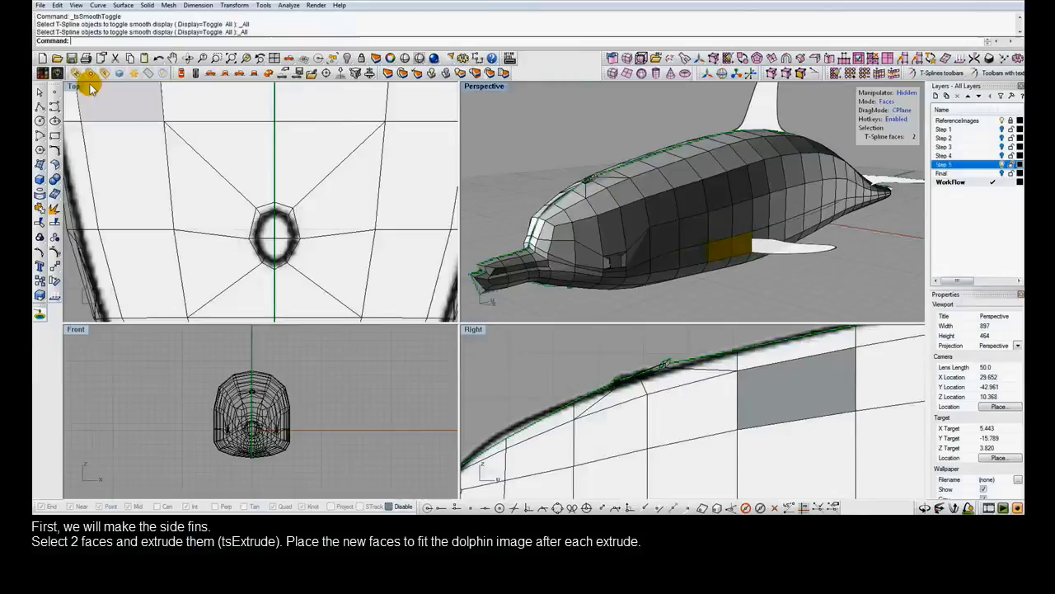
# Extrude the two selected faces with tsExtrude in the Top view and fit them to the base of the side fin's reference image.
pyautogui.doubleClick(74, 93)
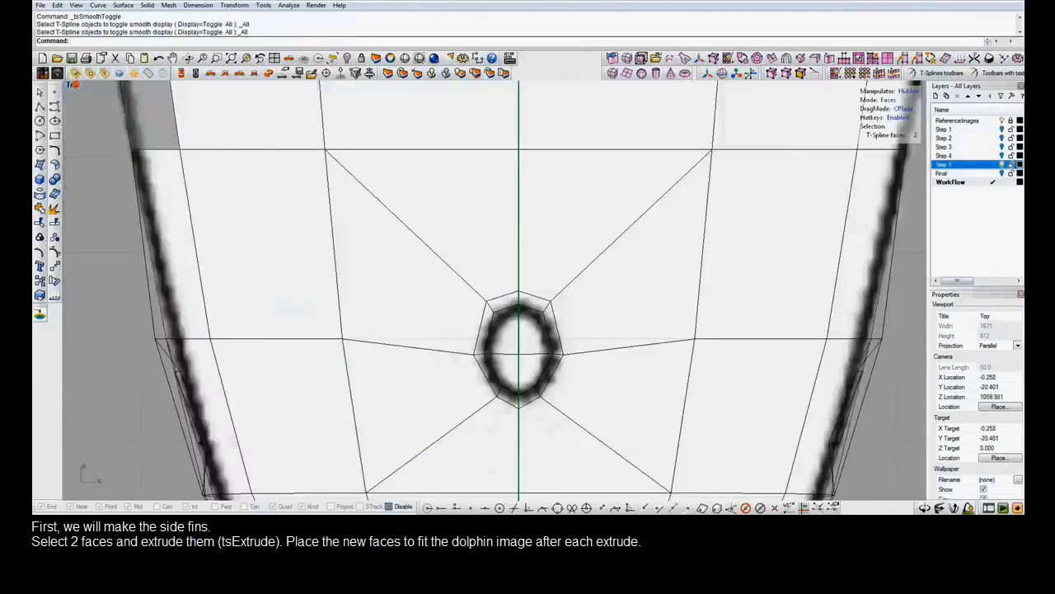
pyautogui.scroll(-6, 618, 283)
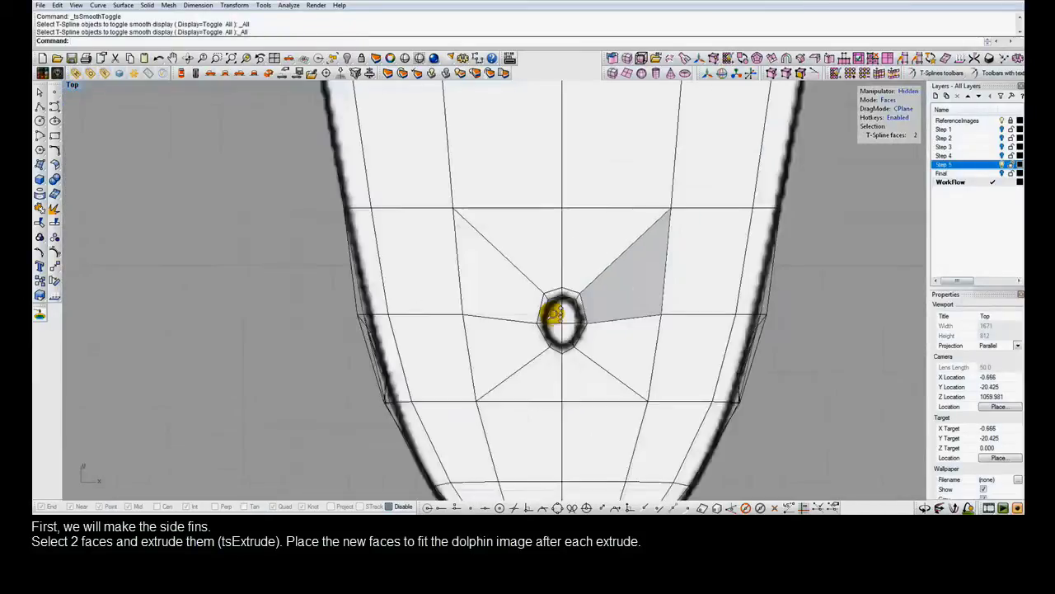
pyautogui.scroll(-3, 558, 346)
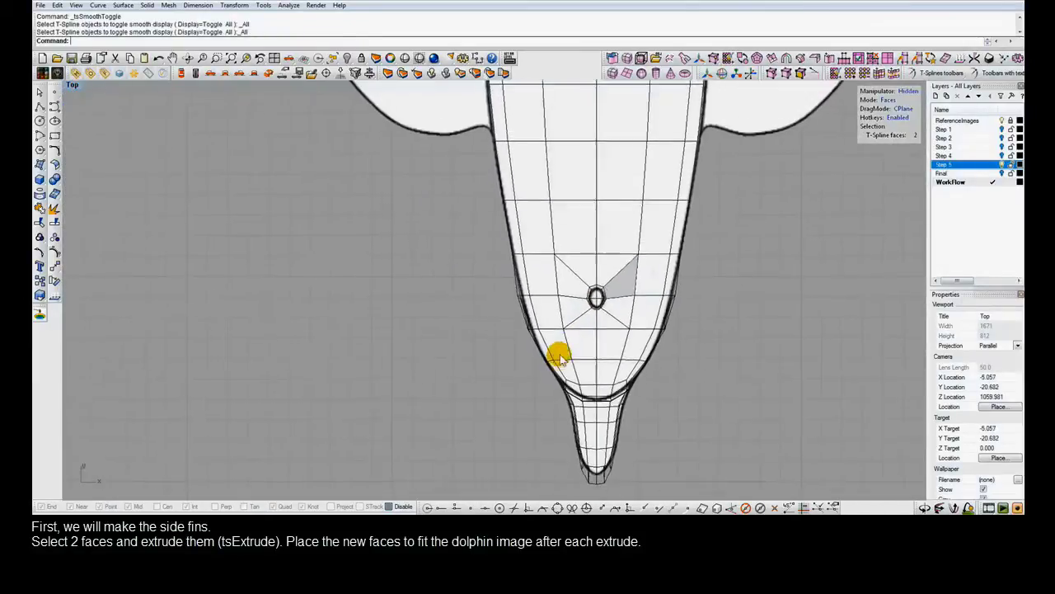
pyautogui.click(771, 59)
pyautogui.scroll(8, 771, 224)
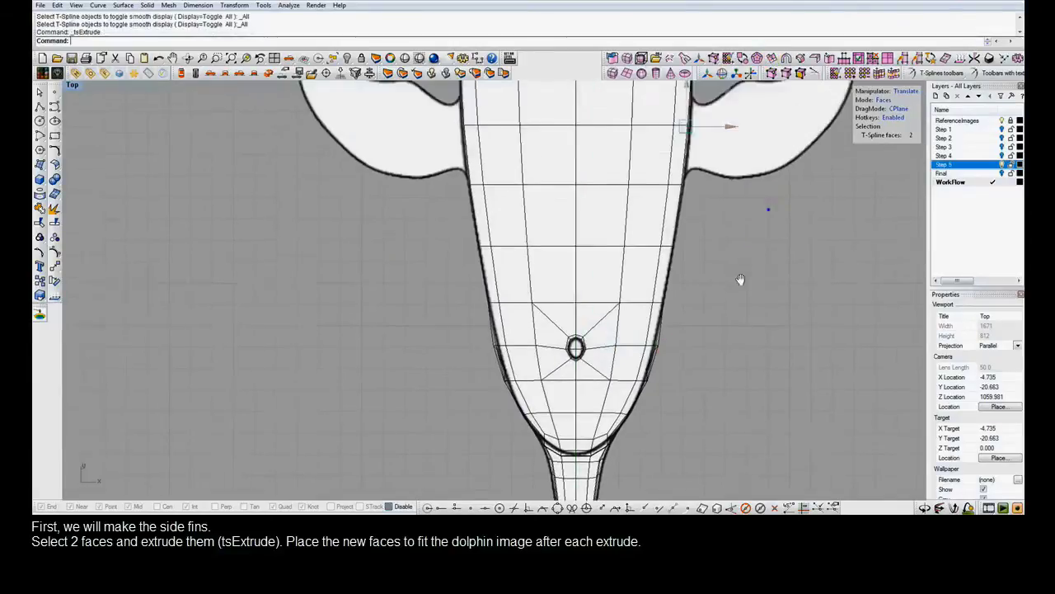
pyautogui.scroll(3, 644, 380)
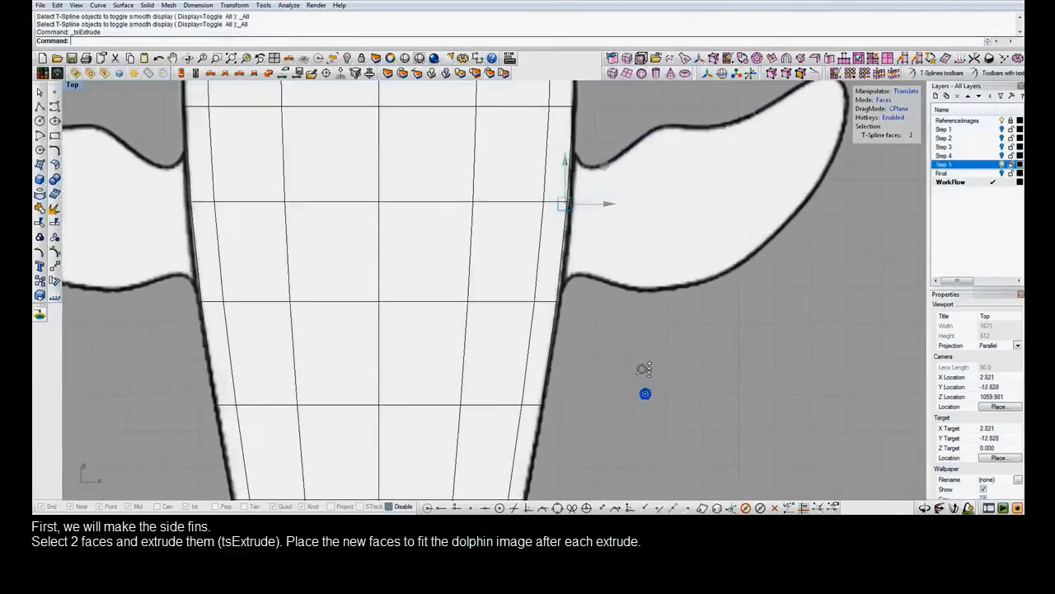
pyautogui.moveTo(657, 334); pyautogui.dragTo(546, 405, button='right')
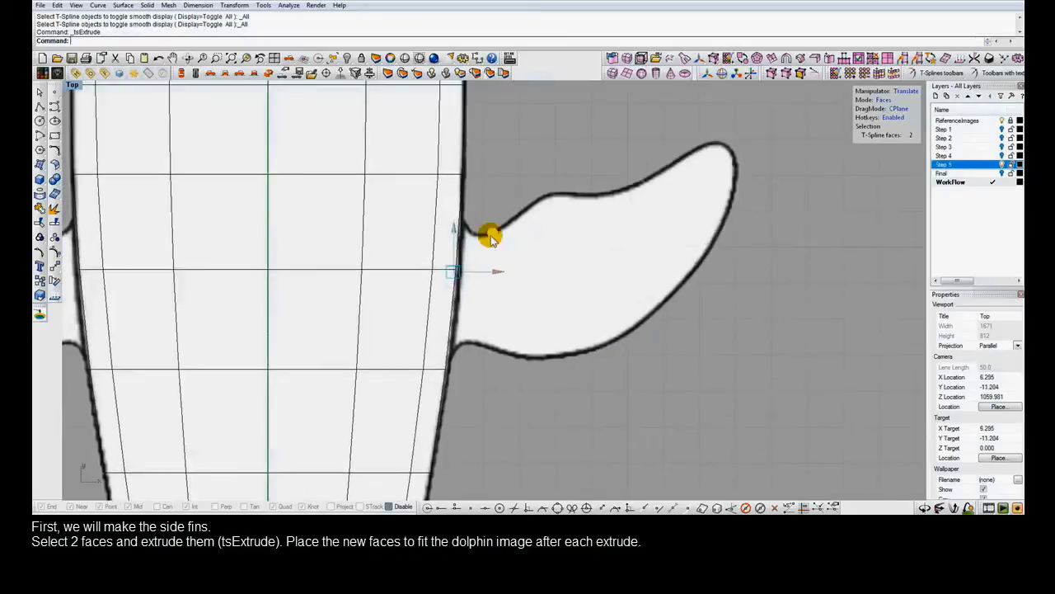
pyautogui.moveTo(490, 237); pyautogui.dragTo(547, 208)
pyautogui.press('r')
# Extrude the fin faces again outward, rotating, scaling and moving them to match the middle of the reference fin.
pyautogui.rightClick(546, 169)
pyautogui.press('e')
pyautogui.press('r')
pyautogui.press('w')
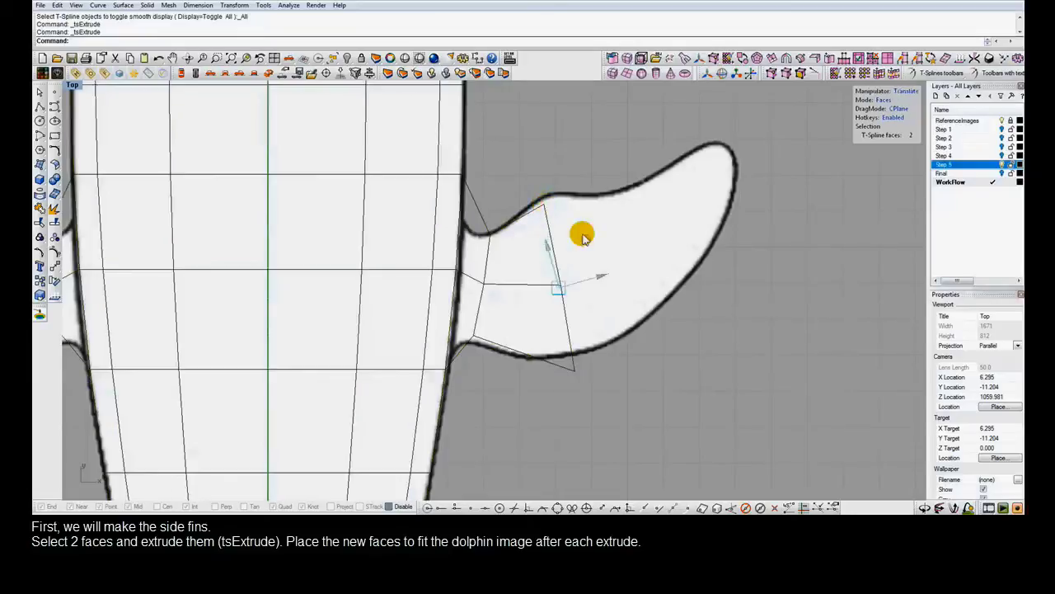
pyautogui.click(588, 247)
pyautogui.moveTo(585, 241); pyautogui.dragTo(747, 153)
# Extrude the faces once more toward the fin tip and rotate and scale them to the narrowing reference outline.
pyautogui.rightClick(583, 146)
pyautogui.press('r')
pyautogui.press('w')
pyautogui.press('e')
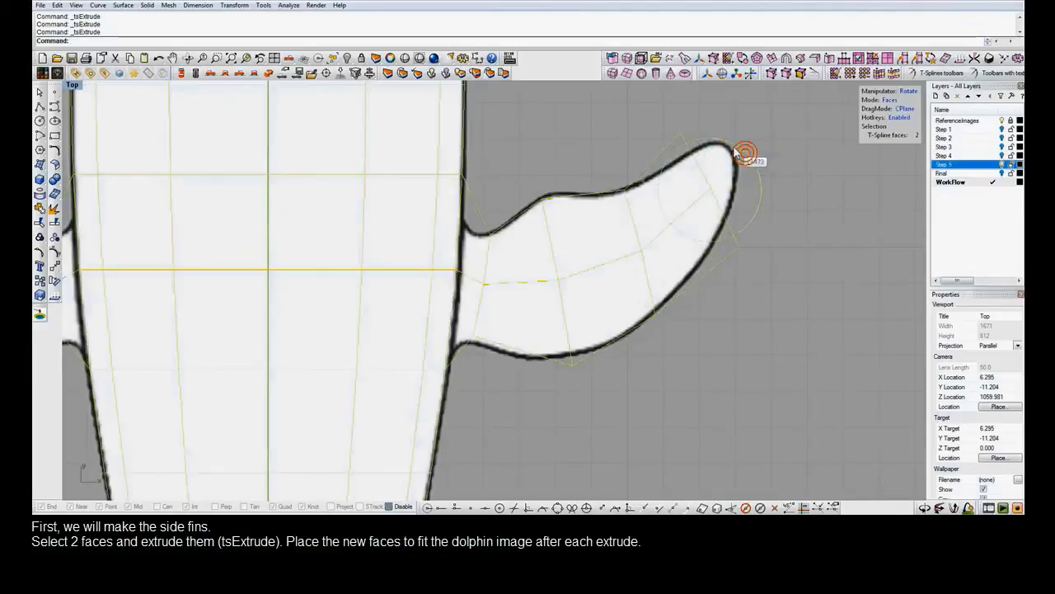
pyautogui.press('r')
pyautogui.moveTo(694, 144); pyautogui.dragTo(702, 168)
# Move the fin tip's two middle vertices out to the reference tip and show the Top view smooth and shaded.
pyautogui.click(702, 124)
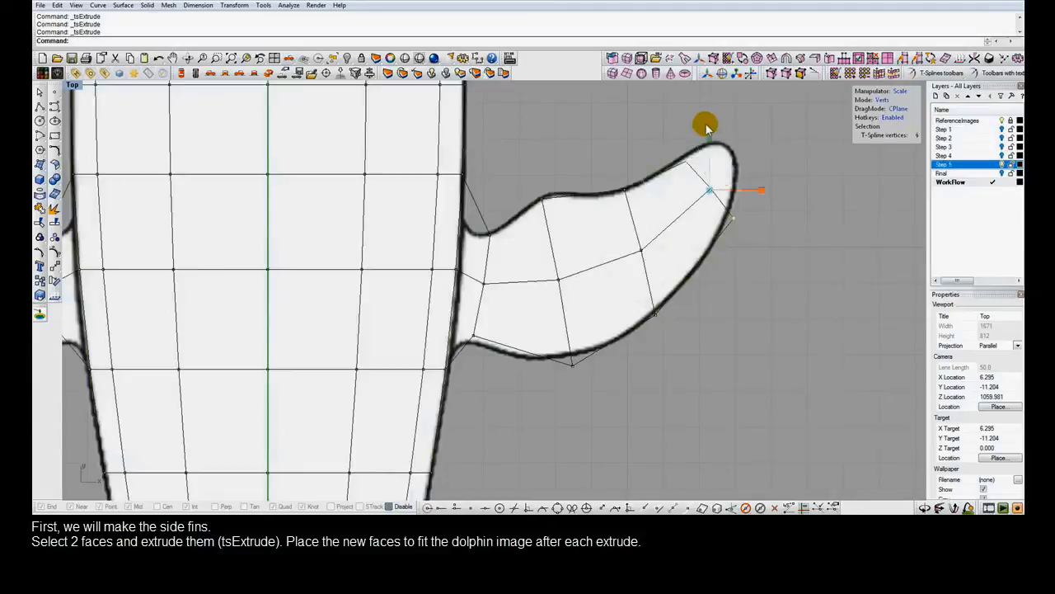
pyautogui.moveTo(728, 202); pyautogui.dragTo(729, 202)
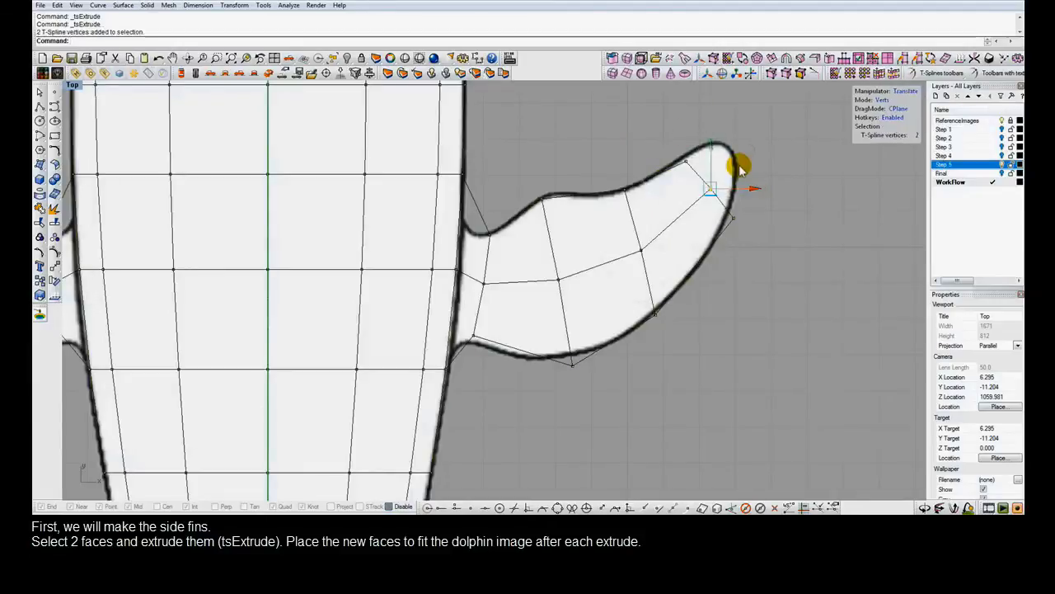
pyautogui.moveTo(748, 155)
pyautogui.mouseDown()
pyautogui.moveTo(760, 105)
pyautogui.moveTo(734, 165)
pyautogui.mouseUp()
pyautogui.press('Tab')
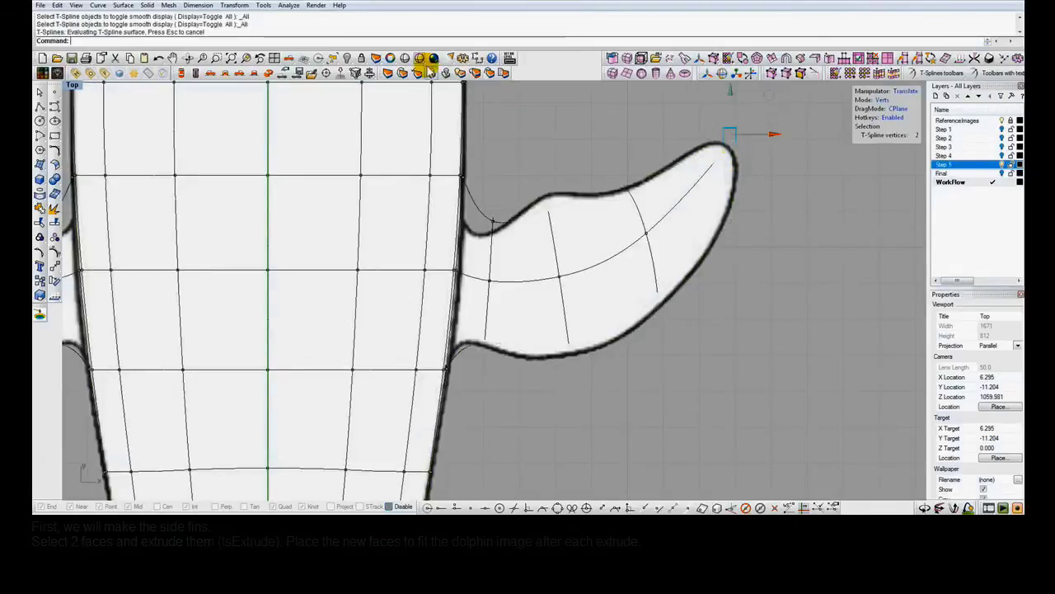
pyautogui.click(419, 62)
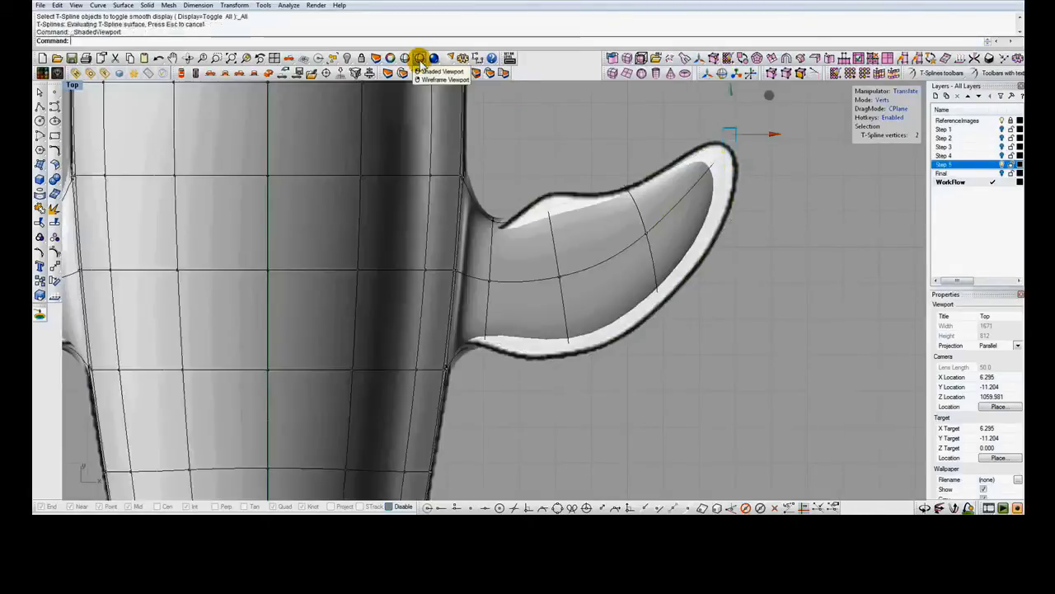
# Undo the accidental vertex drag and move the vertices at both sides of the fin root onto the reference outline.
pyautogui.hotkey('ctrl', 'z')
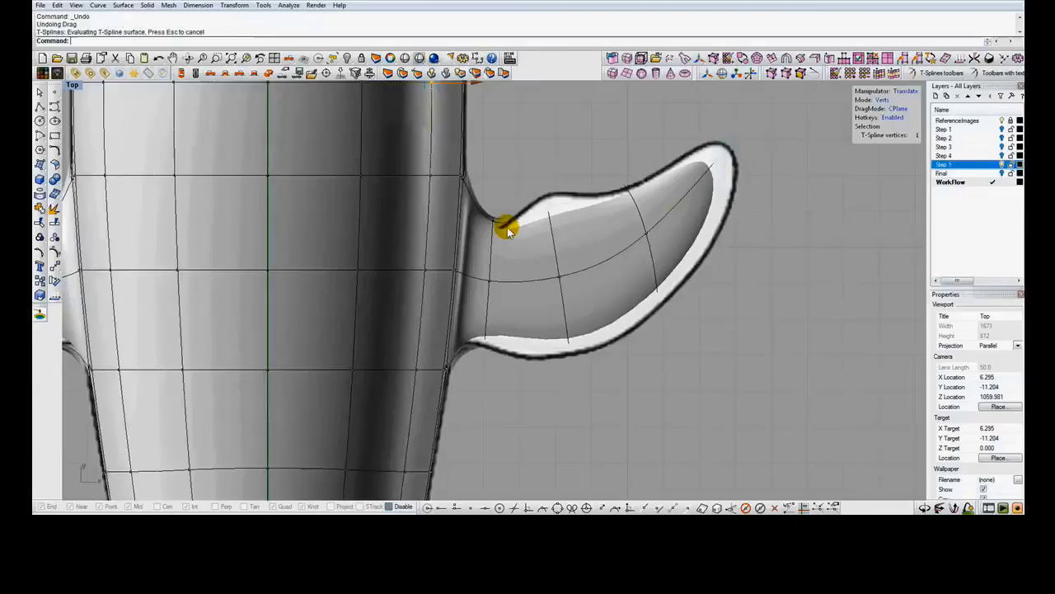
pyautogui.moveTo(483, 176); pyautogui.dragTo(511, 237)
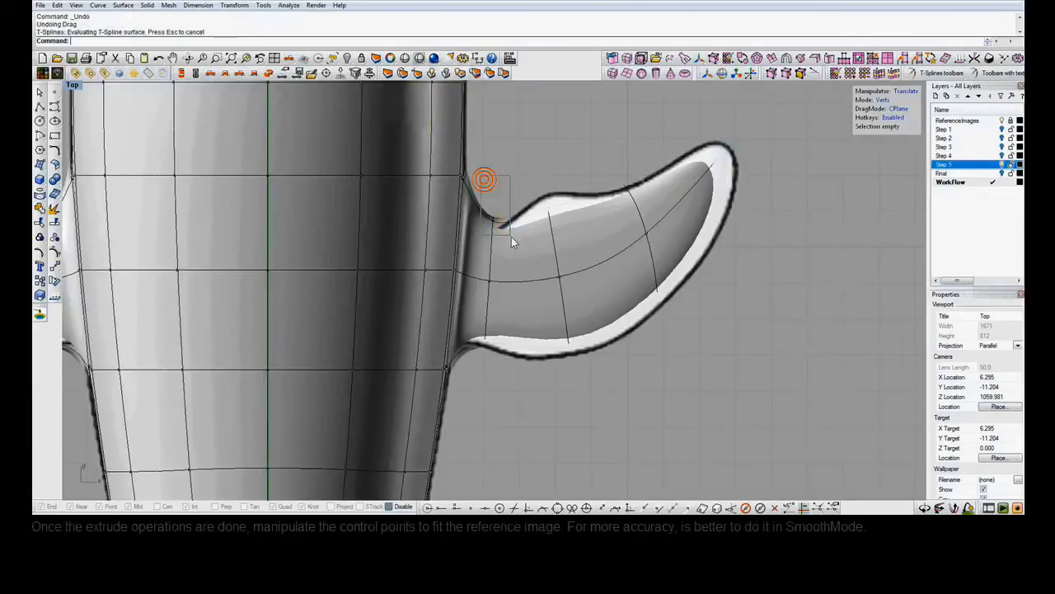
pyautogui.moveTo(528, 188); pyautogui.dragTo(506, 220)
pyautogui.click(500, 377)
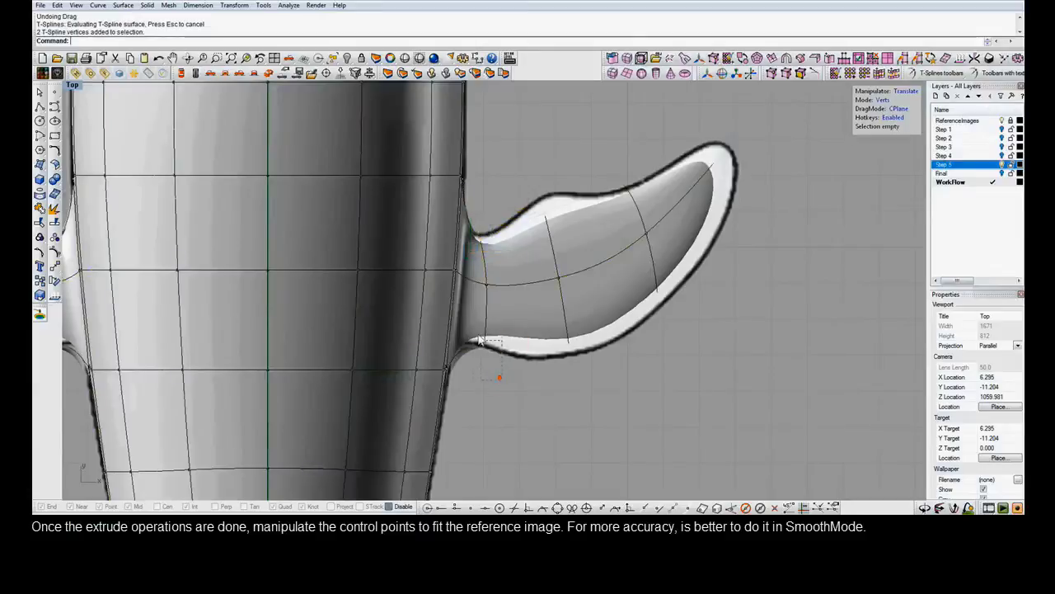
pyautogui.moveTo(474, 324); pyautogui.dragTo(516, 353)
pyautogui.moveTo(507, 309); pyautogui.dragTo(508, 308)
# Move the two vertex pairs along the fin's leading edge outward to the reference outline.
pyautogui.click(594, 393)
pyautogui.moveTo(559, 333); pyautogui.dragTo(585, 360)
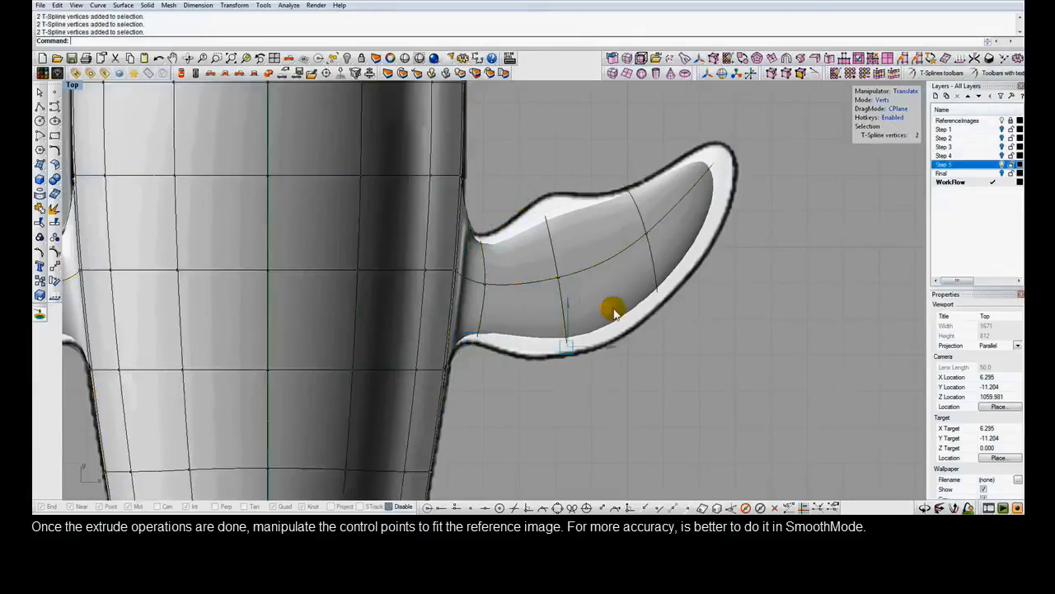
pyautogui.moveTo(606, 310); pyautogui.dragTo(688, 341)
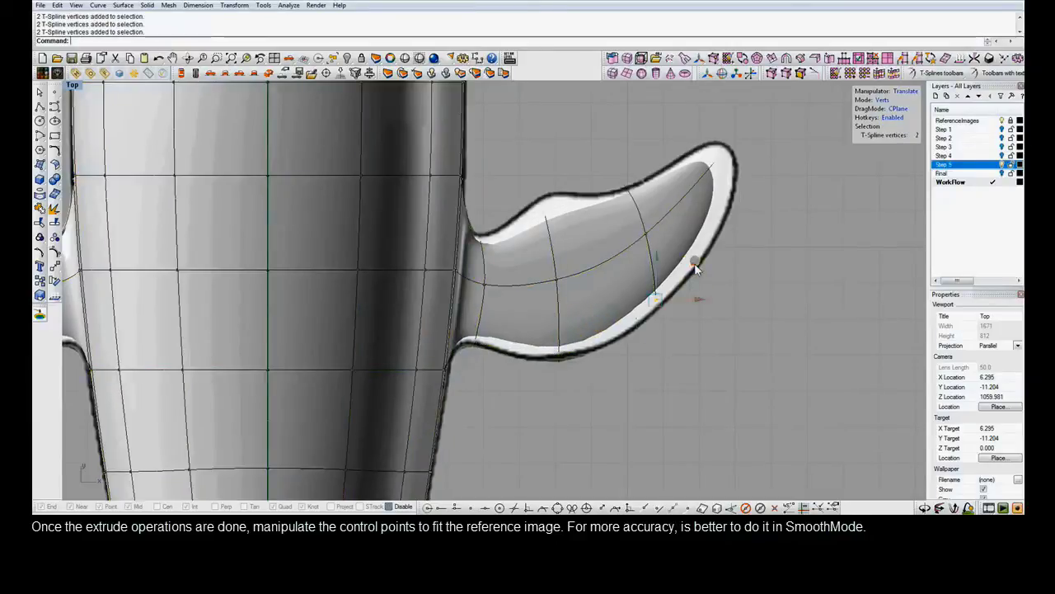
pyautogui.moveTo(695, 269); pyautogui.dragTo(716, 261)
# Switch to the Bottom view and fit the vertices in the middle of the fin's trailing edge to the reference outline.
pyautogui.click(195, 73)
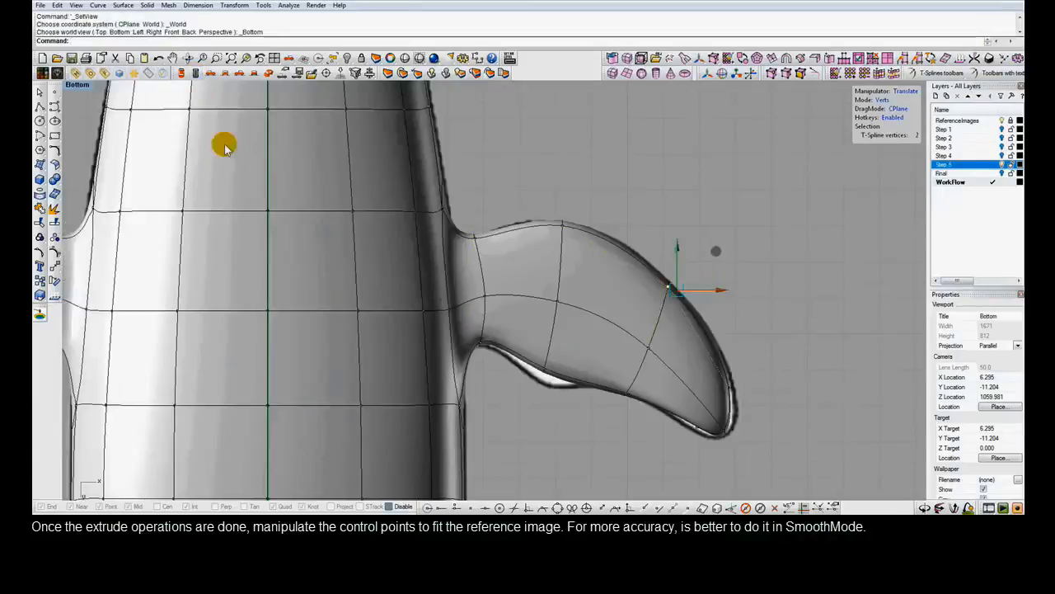
pyautogui.hotkey('ctrl', 'z')
pyautogui.moveTo(561, 411); pyautogui.dragTo(579, 345)
pyautogui.click(631, 442)
pyautogui.moveTo(641, 435); pyautogui.dragTo(610, 377)
pyautogui.moveTo(676, 339); pyautogui.dragTo(666, 350)
# Adjust the vertices near the fin tip so the tip follows the reference outline.
pyautogui.click(716, 457)
pyautogui.moveTo(708, 456); pyautogui.dragTo(679, 411)
pyautogui.moveTo(734, 389); pyautogui.dragTo(724, 395)
pyautogui.click(764, 464)
pyautogui.moveTo(761, 460); pyautogui.dragTo(718, 356)
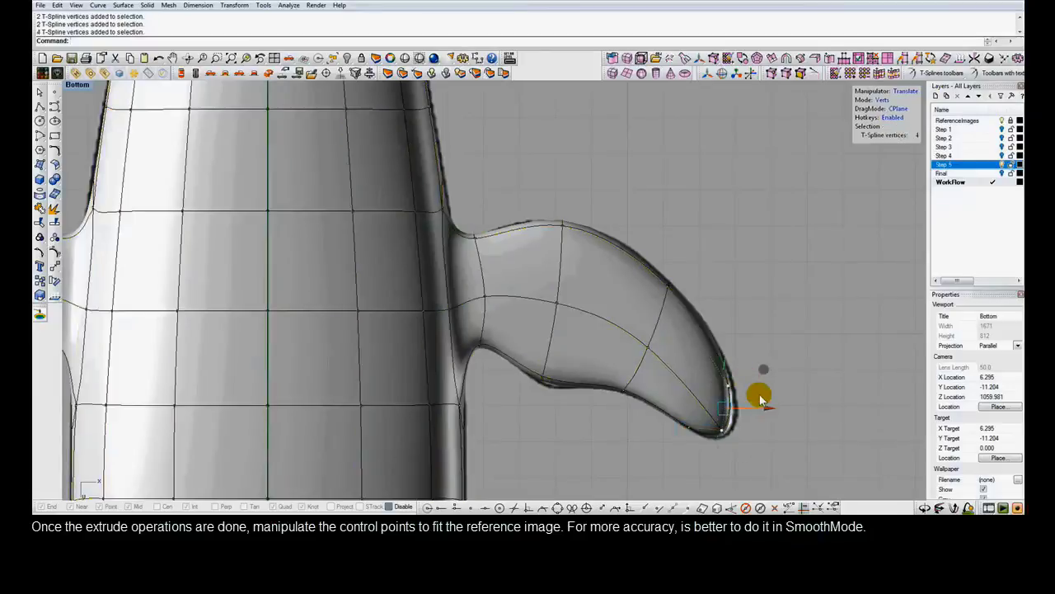
pyautogui.moveTo(769, 412); pyautogui.dragTo(772, 409)
# Refine the outer leading-edge vertices and both pairs of root vertices to match the fin outline.
pyautogui.click(661, 242)
pyautogui.moveTo(659, 240); pyautogui.dragTo(695, 307)
pyautogui.moveTo(708, 248); pyautogui.dragTo(707, 250)
pyautogui.moveTo(468, 215); pyautogui.dragTo(492, 256)
pyautogui.moveTo(512, 201); pyautogui.dragTo(508, 211)
pyautogui.moveTo(468, 331); pyautogui.dragTo(496, 367)
pyautogui.moveTo(513, 308); pyautogui.dragTo(509, 302)
# Select all the side fin's vertices and scale them vertically in the Front view to make the fin thinner.
pyautogui.moveTo(460, 189); pyautogui.dragTo(791, 453)
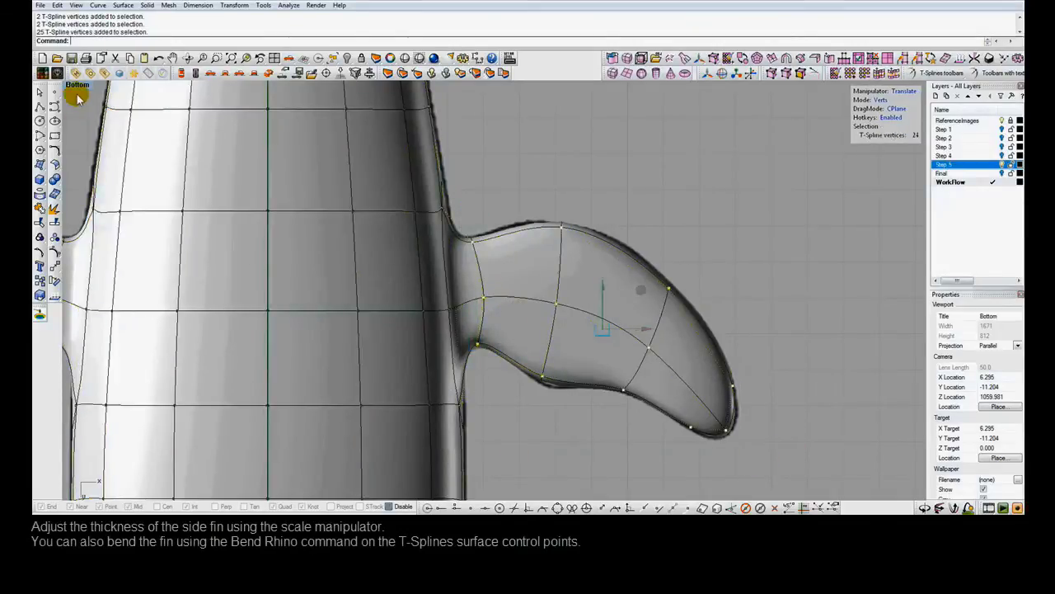
pyautogui.doubleClick(78, 86)
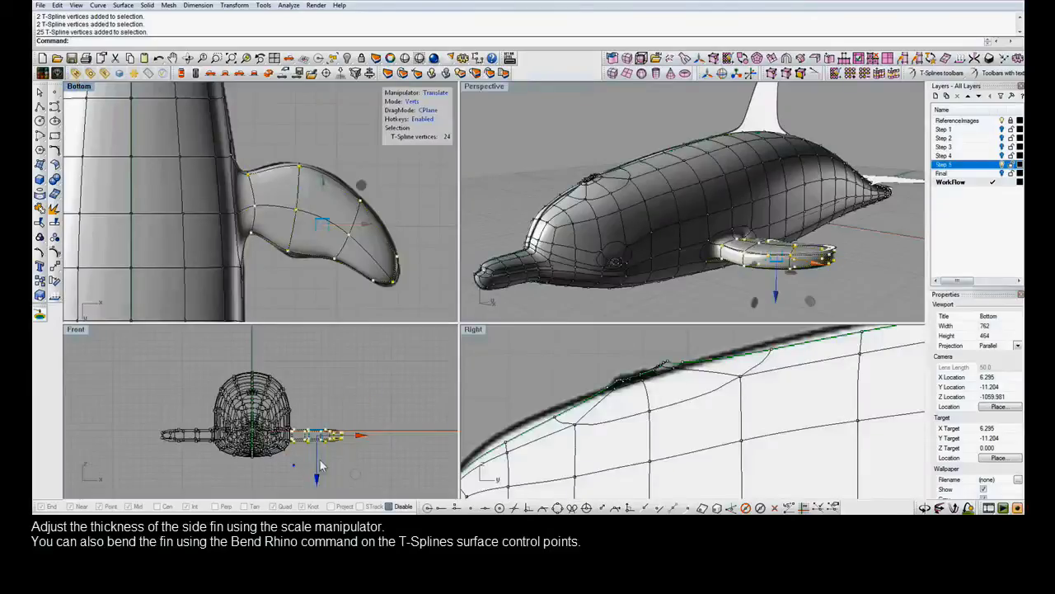
pyautogui.scroll(8, 321, 466)
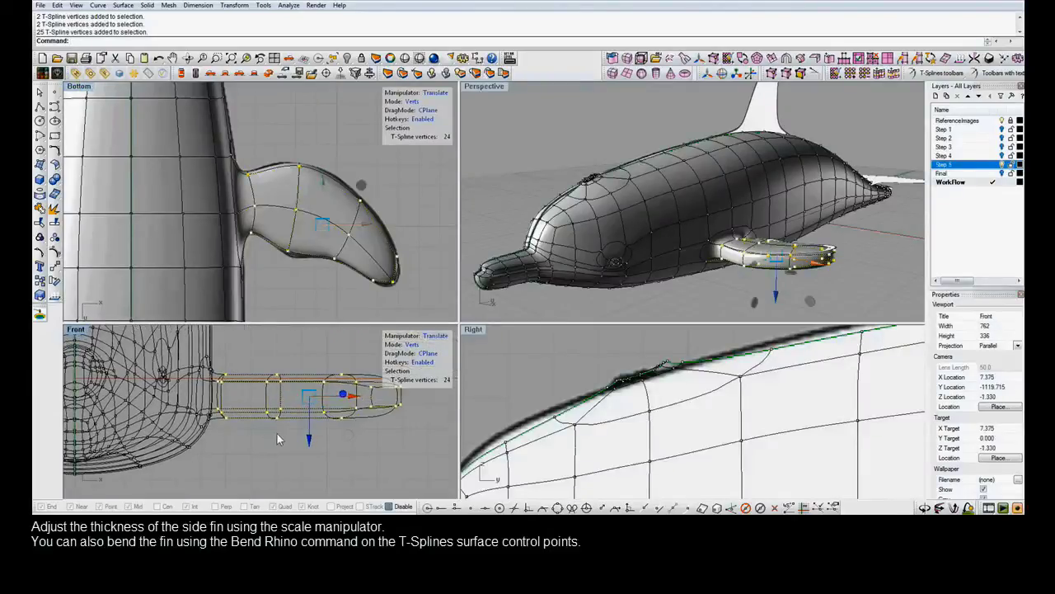
pyautogui.press('r')
pyautogui.moveTo(309, 443); pyautogui.dragTo(314, 422)
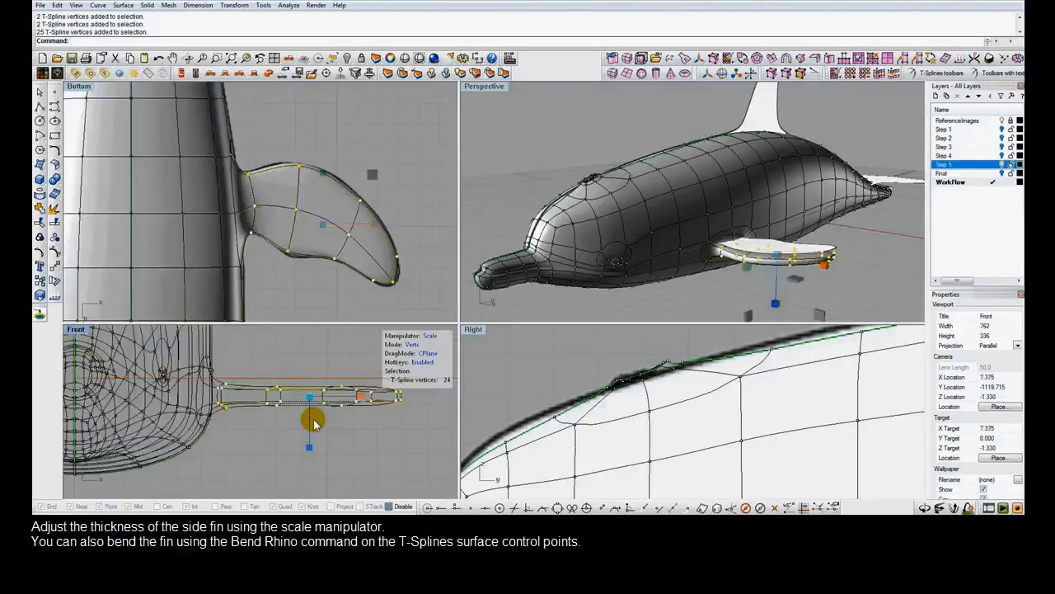
# Bend the fin's vertices downward in the Front view, with the spine running from the fin root to its tip.
pyautogui.click(54, 265)
pyautogui.click(143, 307)
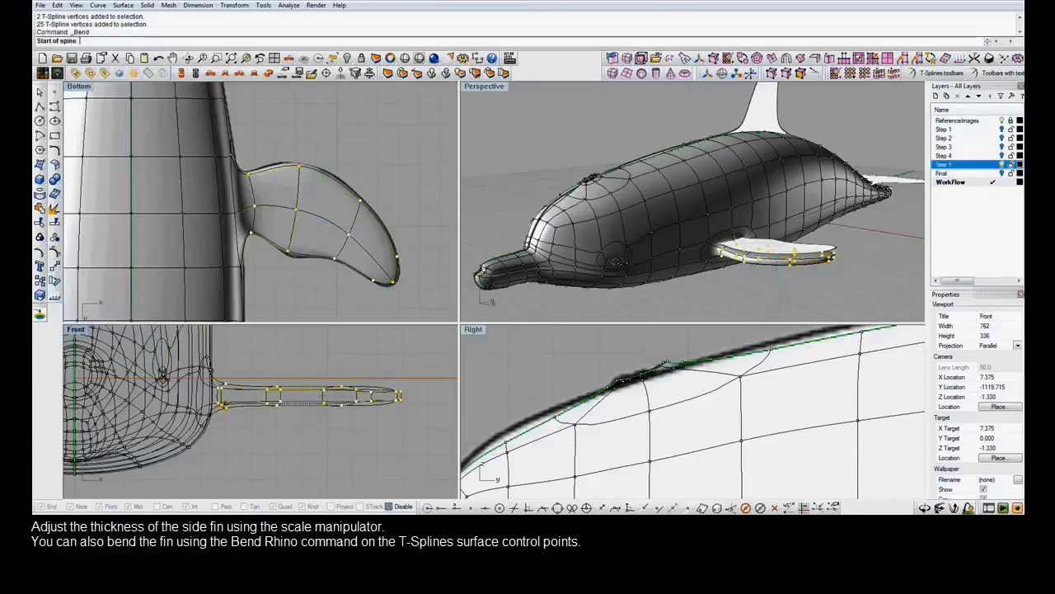
pyautogui.click(223, 396)
pyautogui.click(410, 402)
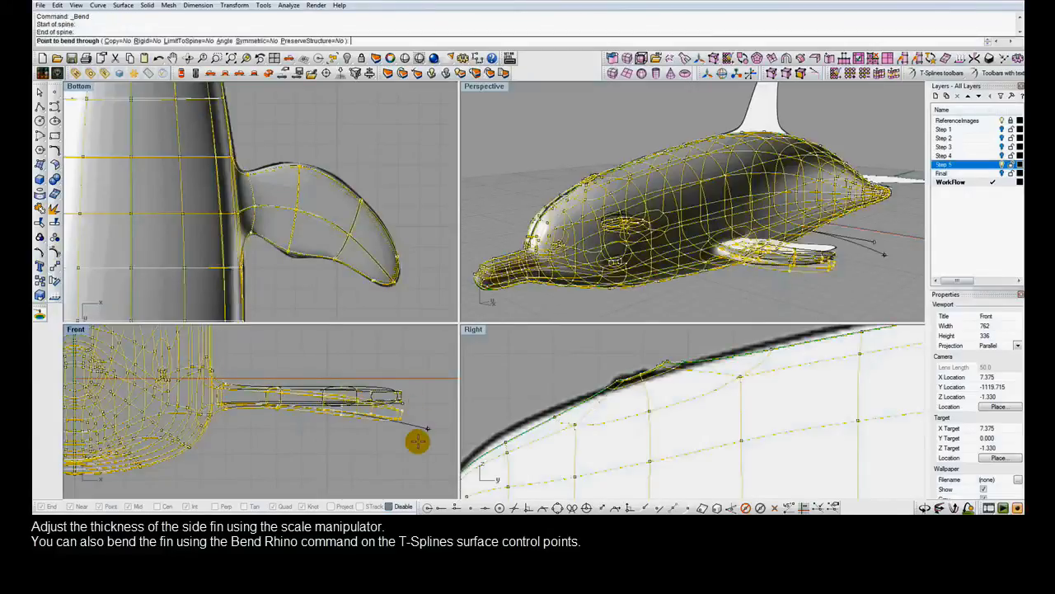
pyautogui.click(418, 441)
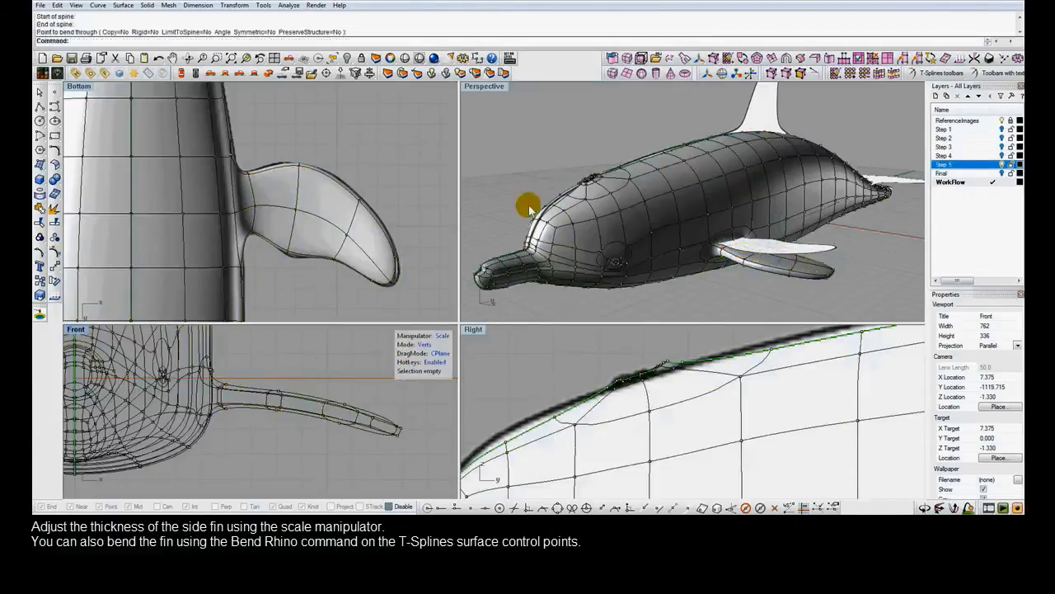
# Inspect the bent side fin in a shaded preview and bring the dorsal fin area into view.
pyautogui.click(448, 58)
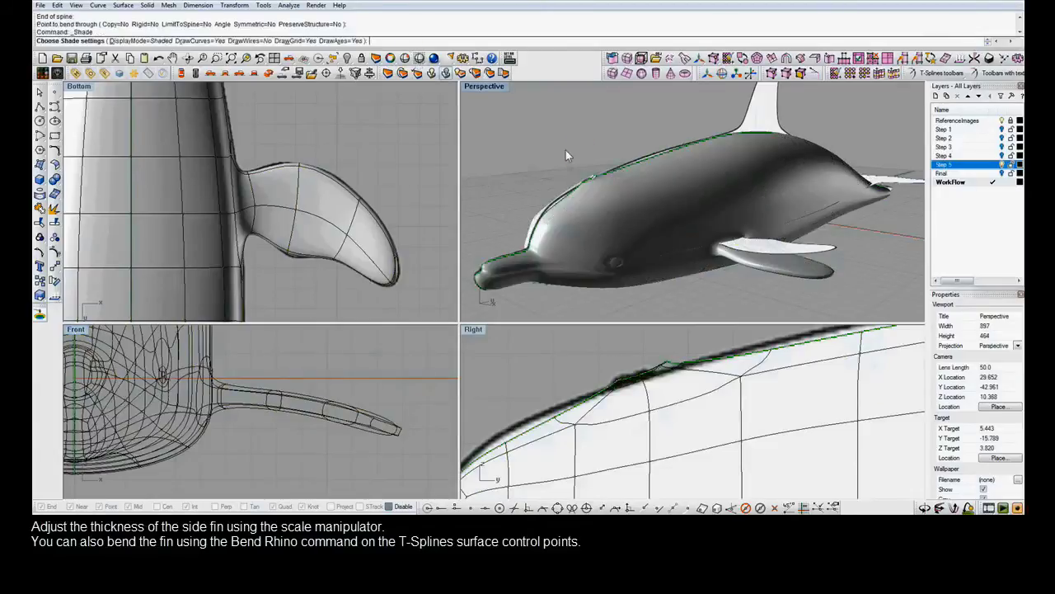
pyautogui.moveTo(565, 154); pyautogui.dragTo(548, 138, button='right')
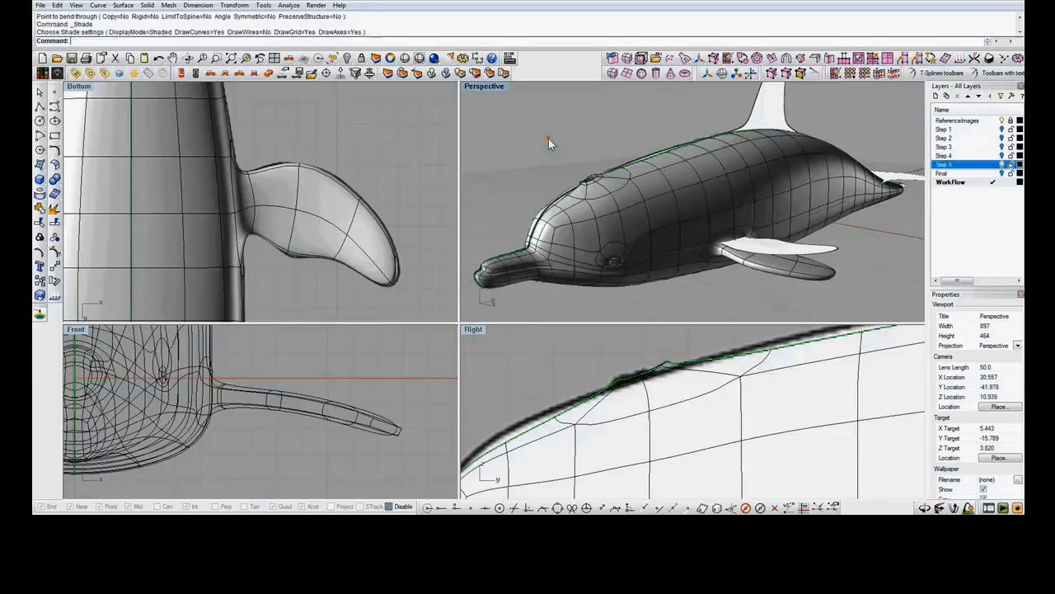
pyautogui.click(564, 144)
pyautogui.moveTo(755, 149); pyautogui.dragTo(693, 280, button='right')
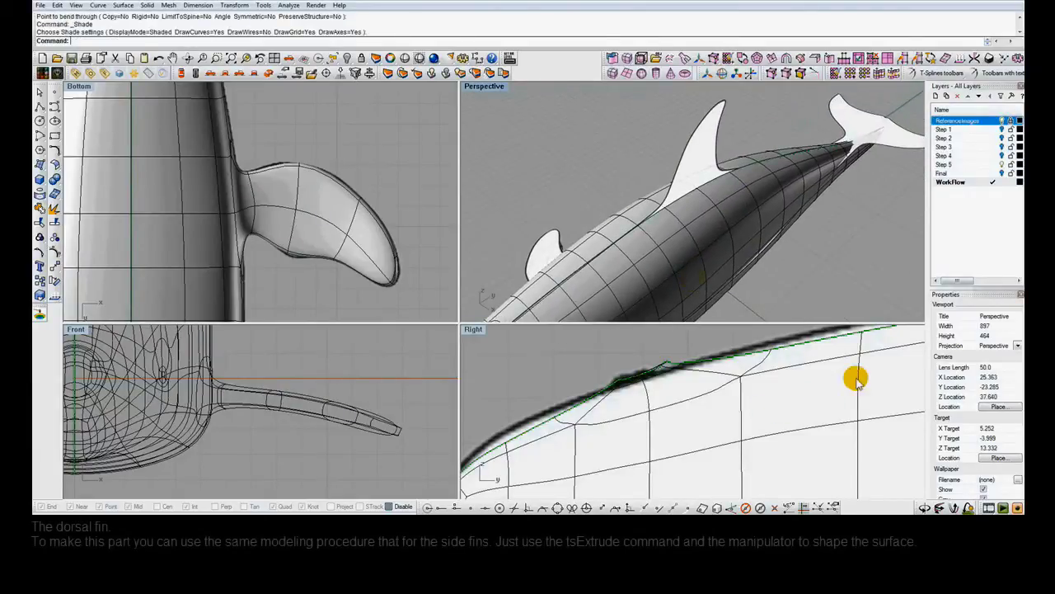
pyautogui.scroll(-10, 858, 379)
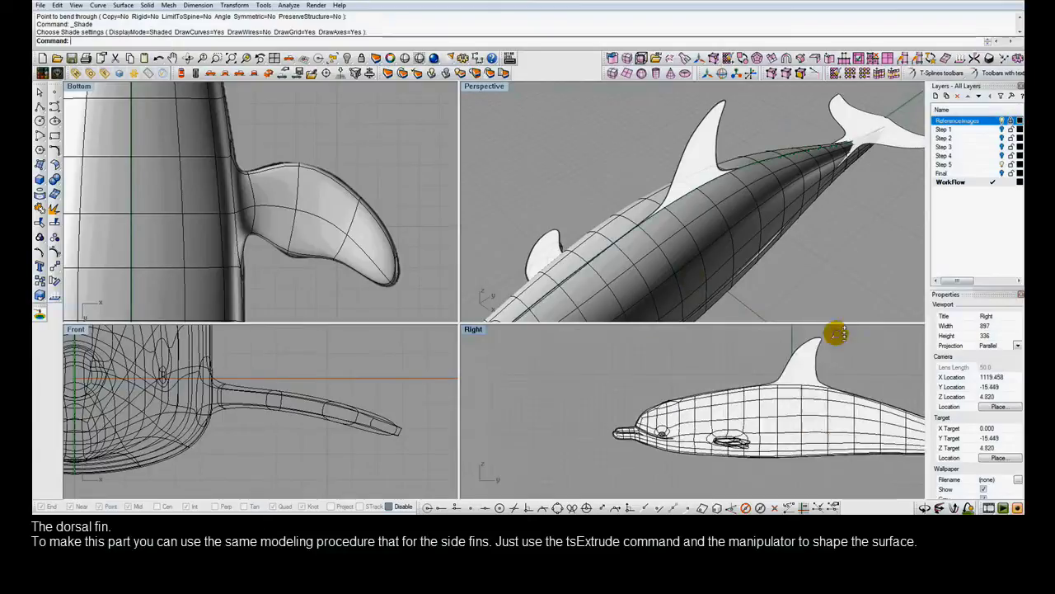
# Extrude the four back faces beneath the dorsal fin upward and scale them to the fin outline's width in the Right view.
pyautogui.keyDown('ctrl'); pyautogui.moveTo(836, 333); pyautogui.dragTo(833, 495, button='right'); pyautogui.keyUp('ctrl')
pyautogui.moveTo(847, 426); pyautogui.dragTo(698, 416, button='right')
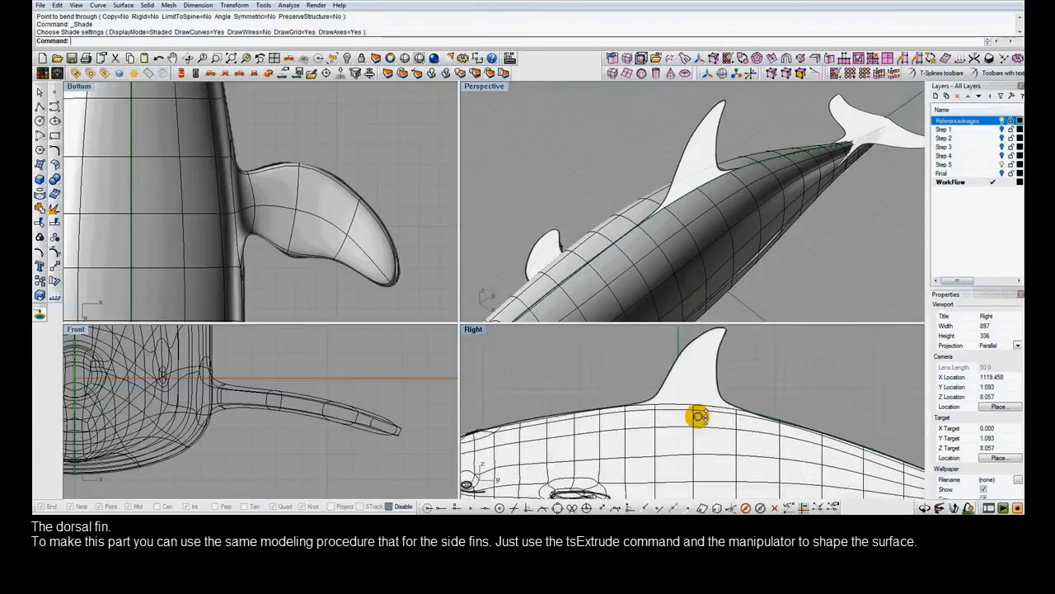
pyautogui.click(819, 231)
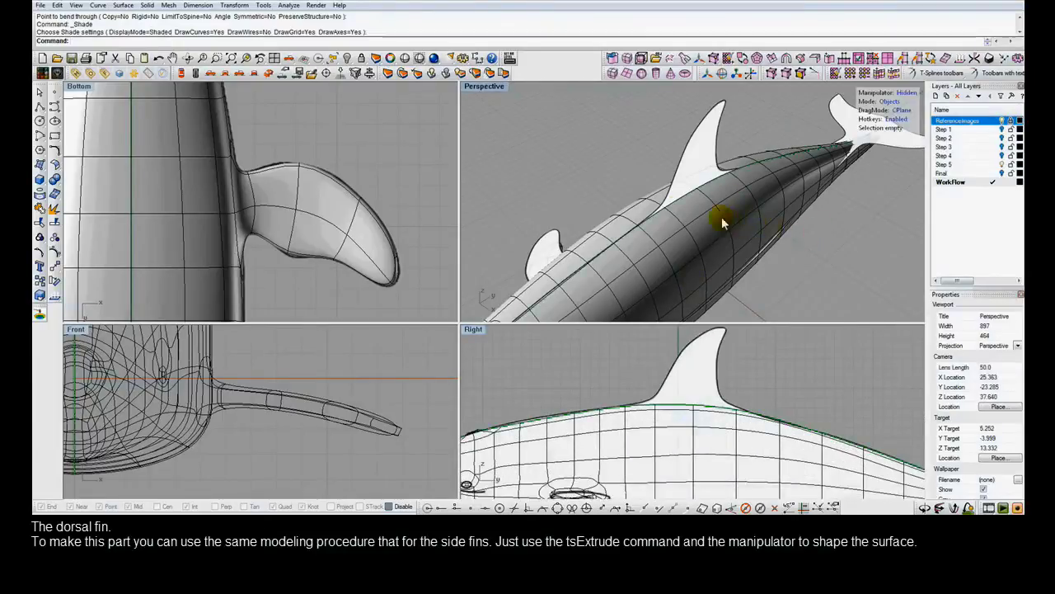
pyautogui.click(672, 201)
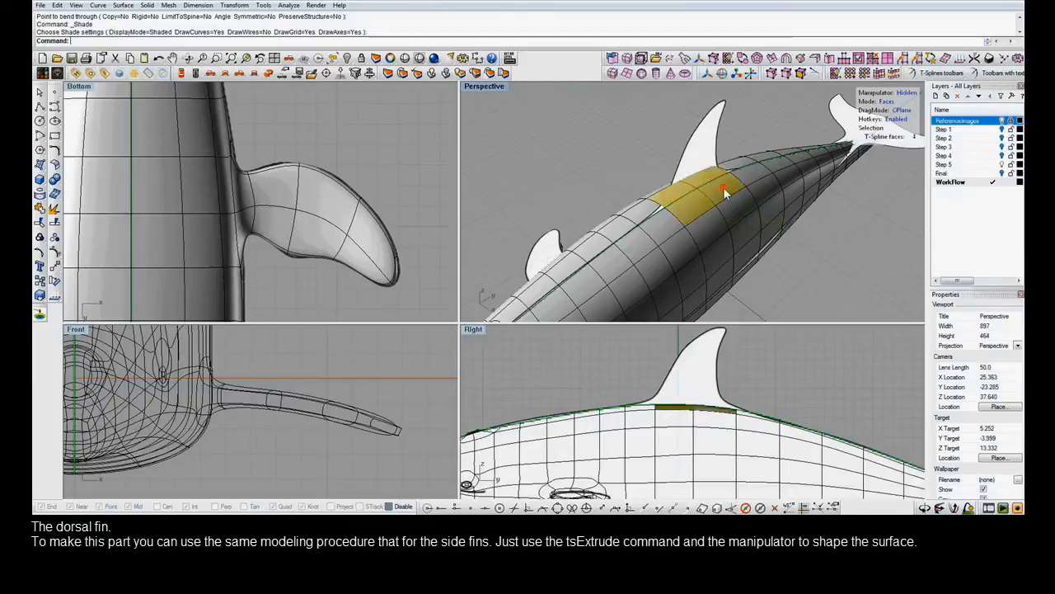
pyautogui.keyDown('shift'); pyautogui.click(725, 192); pyautogui.keyUp('shift')
pyautogui.doubleClick(473, 329)
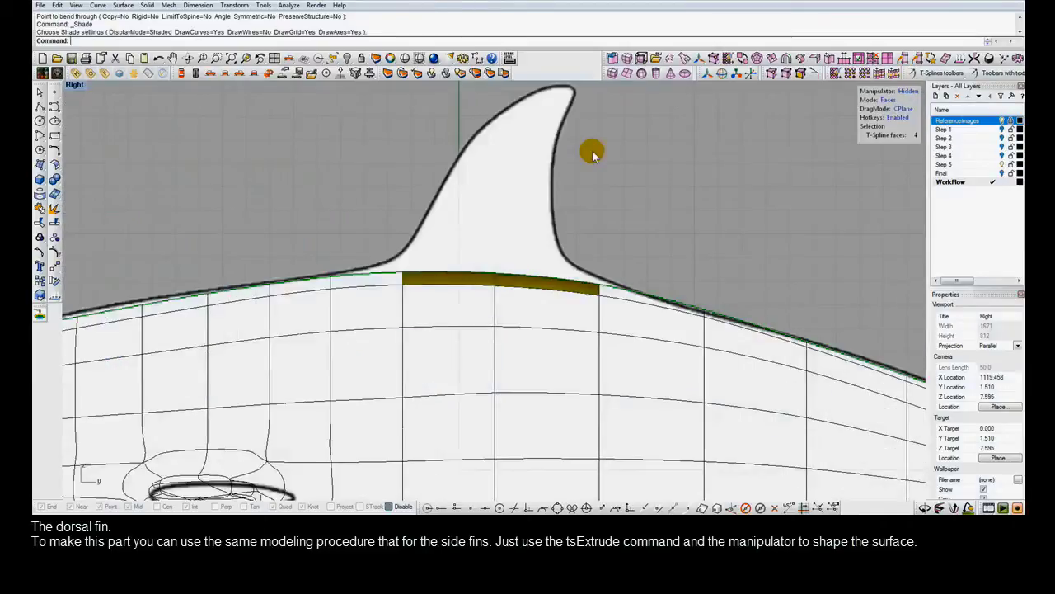
pyautogui.click(699, 58)
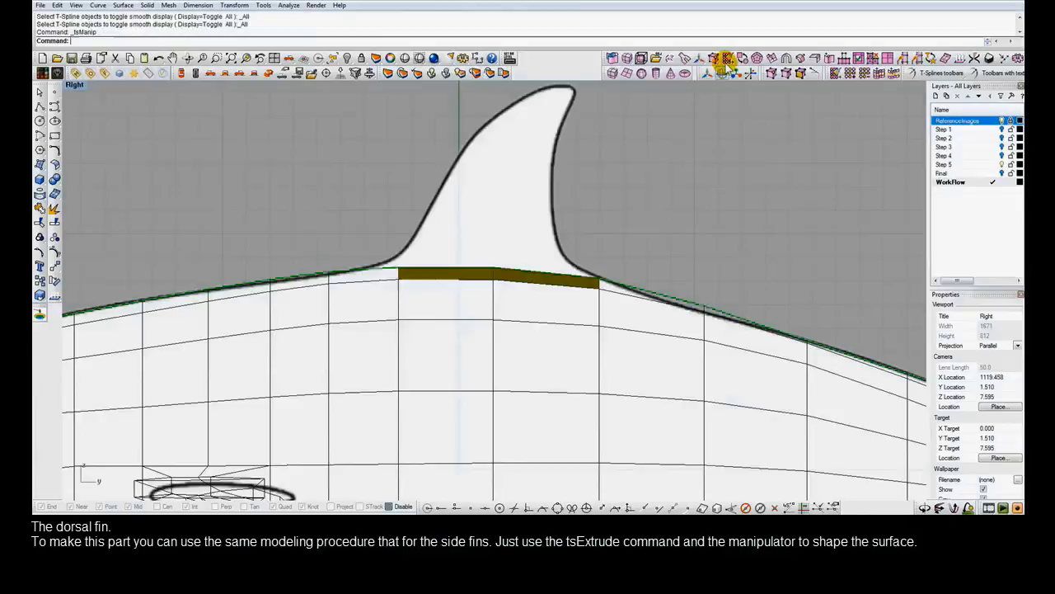
pyautogui.click(761, 59)
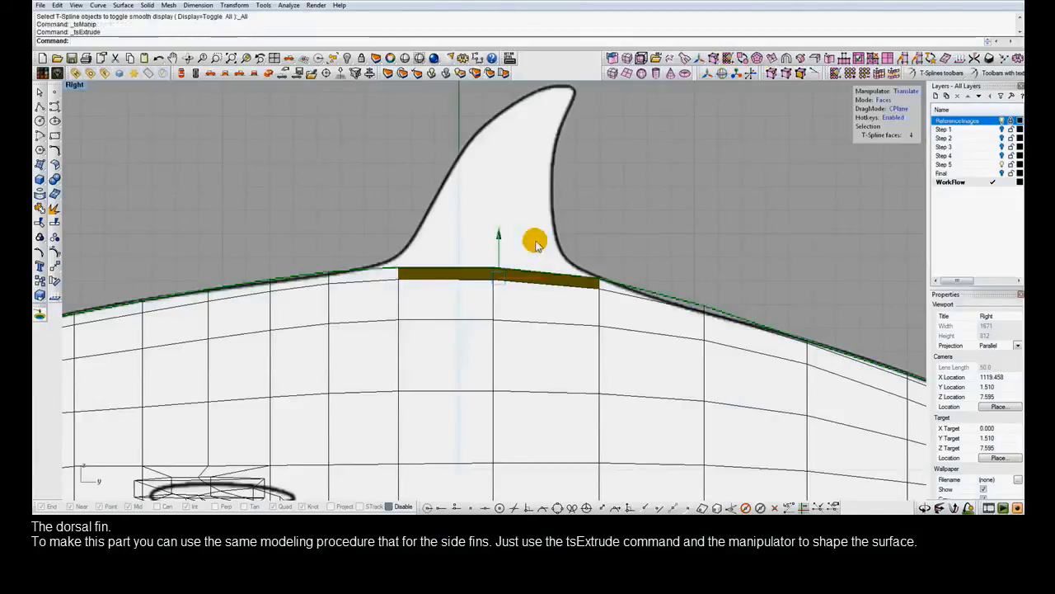
pyautogui.moveTo(537, 240)
pyautogui.mouseDown()
pyautogui.moveTo(534, 186)
pyautogui.moveTo(537, 226)
pyautogui.mouseUp()
pyautogui.press('r')
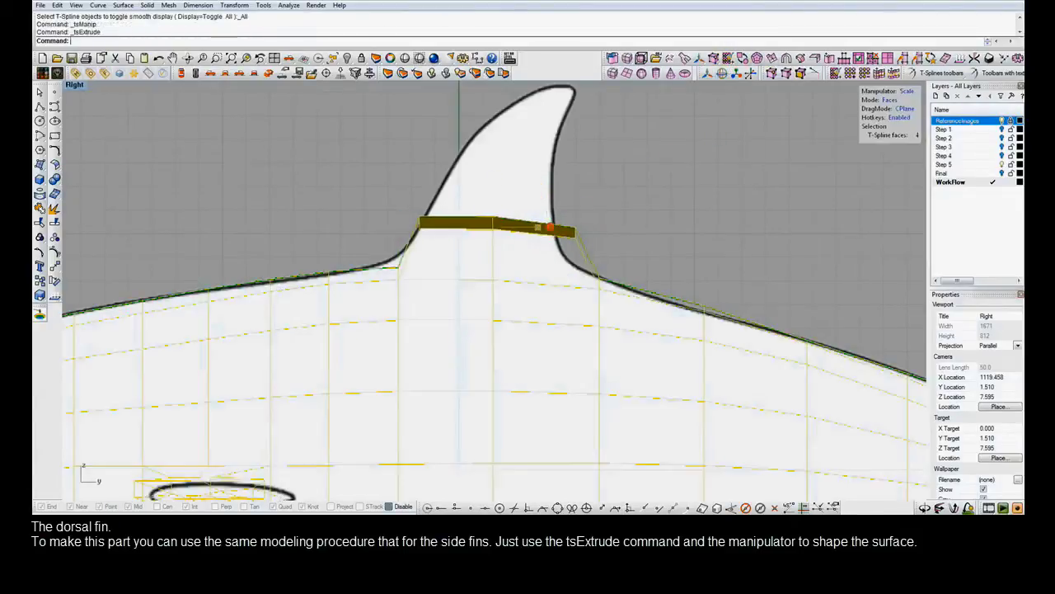
pyautogui.press('w')
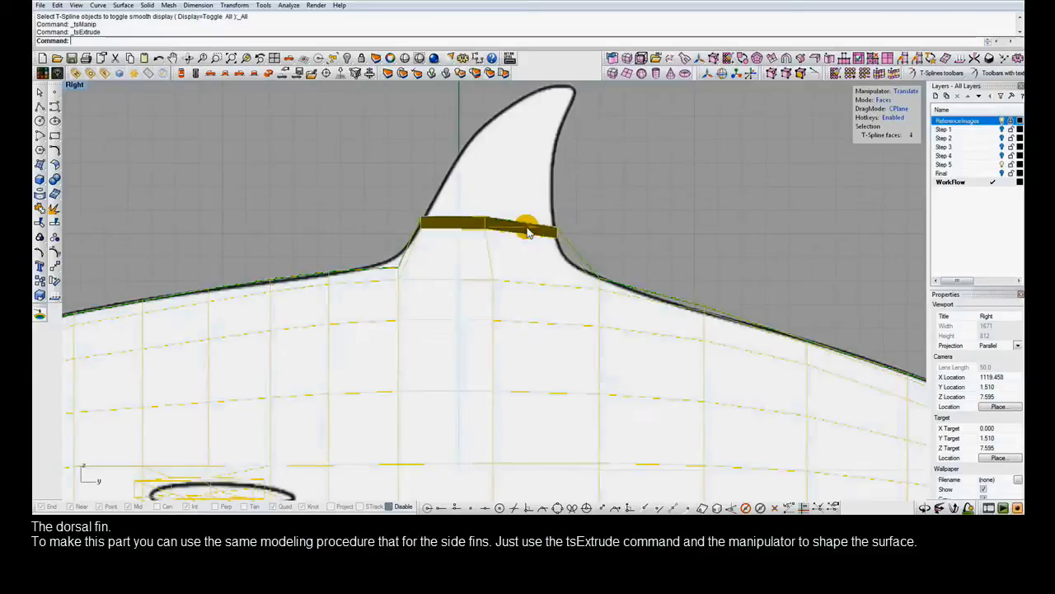
# Extrude the dorsal fin's top faces again to about the middle of the fin and scale them to the outline's width.
pyautogui.click(767, 58)
pyautogui.moveTo(529, 189); pyautogui.dragTo(541, 131)
pyautogui.press('r')
pyautogui.moveTo(557, 169); pyautogui.dragTo(545, 170)
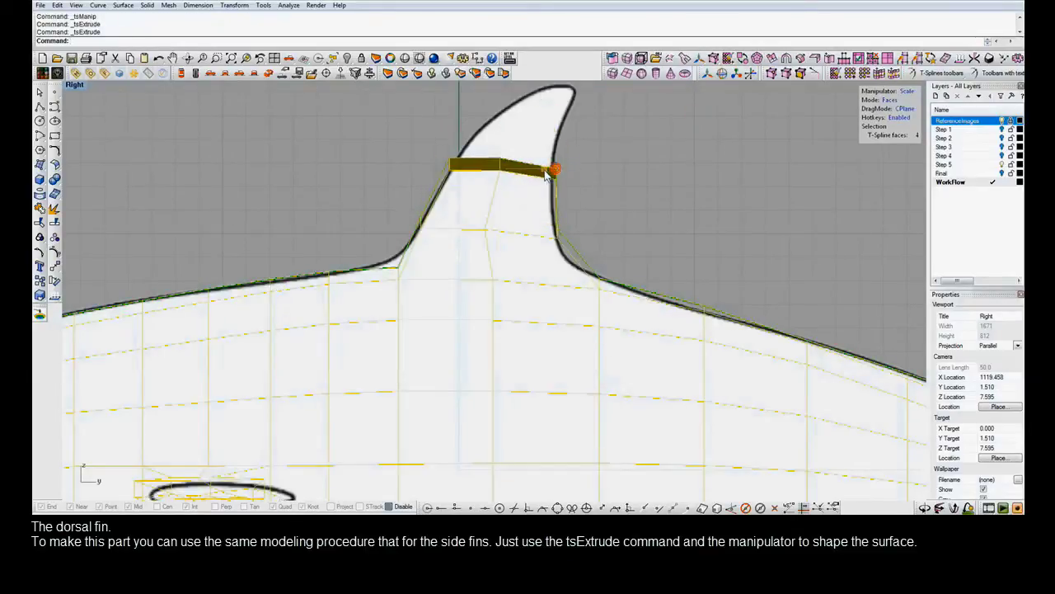
# Extrude the fin's faces a third time toward the backward-curving tip and narrow them to match the outline.
pyautogui.moveTo(599, 153); pyautogui.dragTo(570, 243, button='right')
pyautogui.scroll(4, 577, 241)
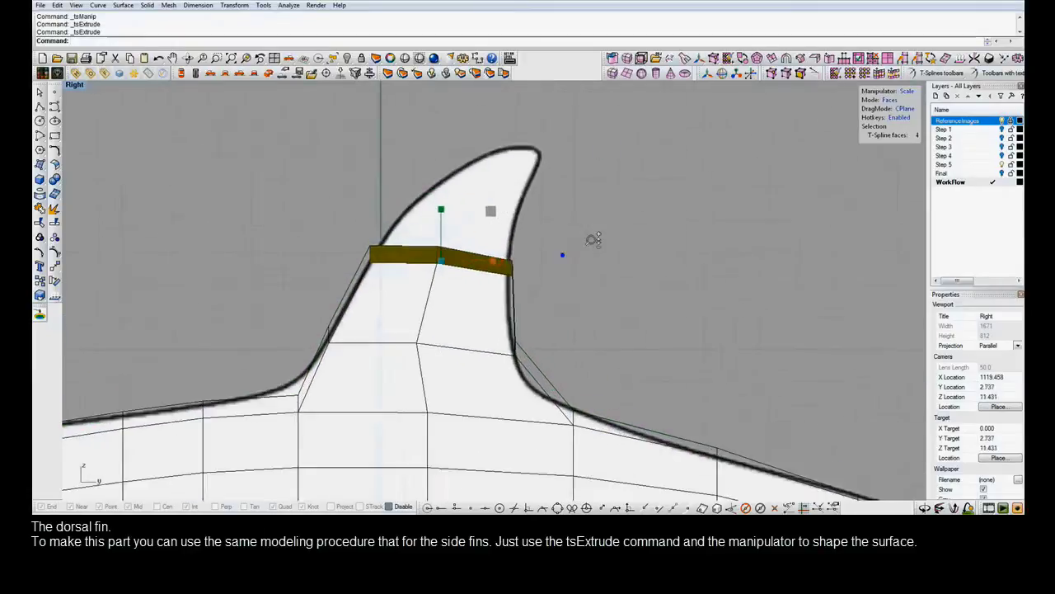
pyautogui.click(767, 58)
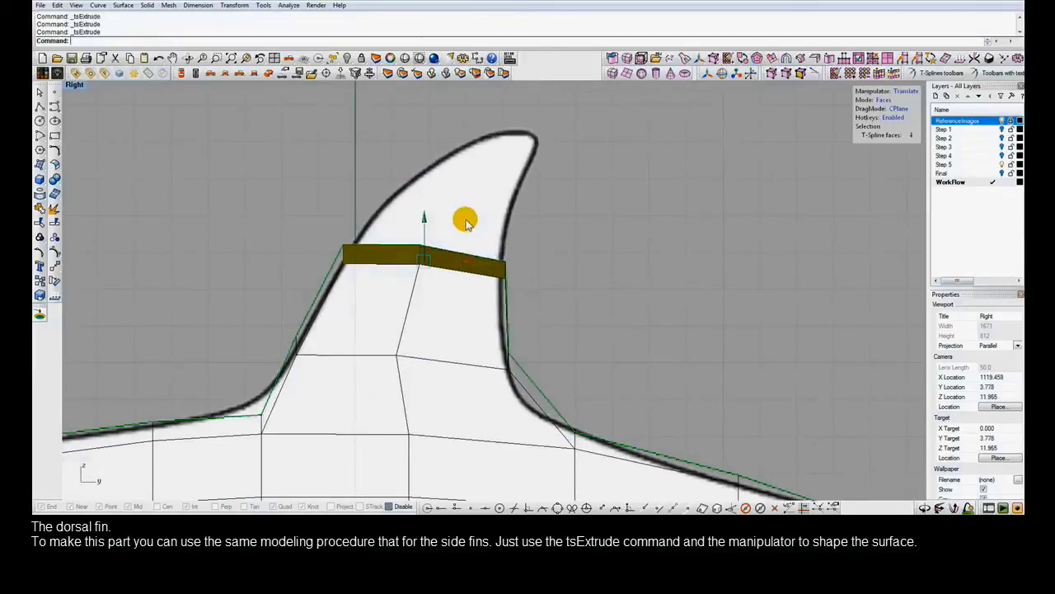
pyautogui.moveTo(464, 219); pyautogui.dragTo(503, 159)
pyautogui.press('r')
pyautogui.moveTo(515, 197); pyautogui.dragTo(495, 201)
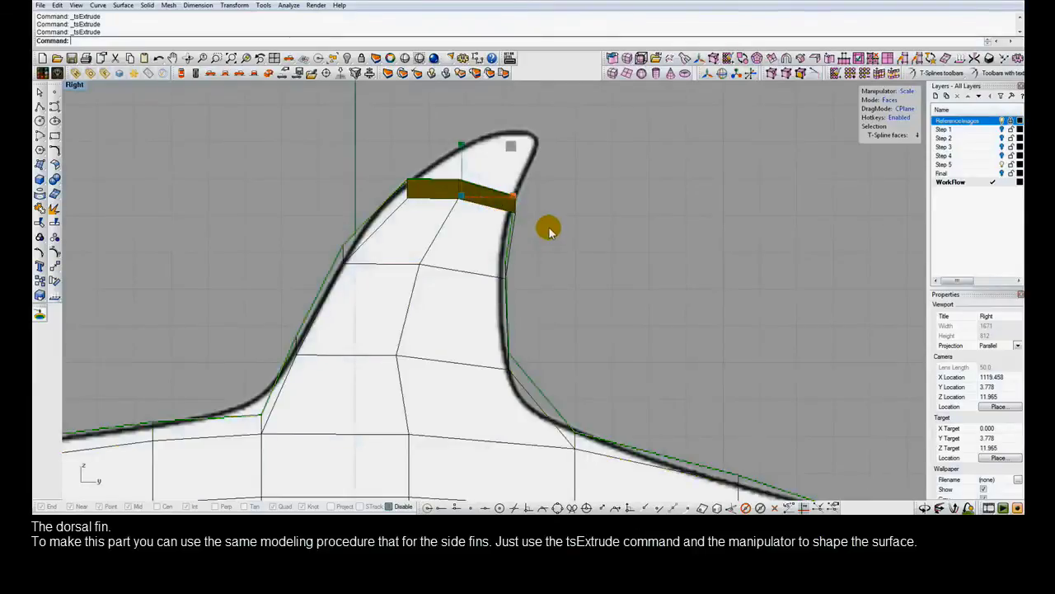
# Switch to smooth display and move the three middle top vertices of the dorsal fin toward the outline's tip.
pyautogui.press('Tab')
pyautogui.press('a')
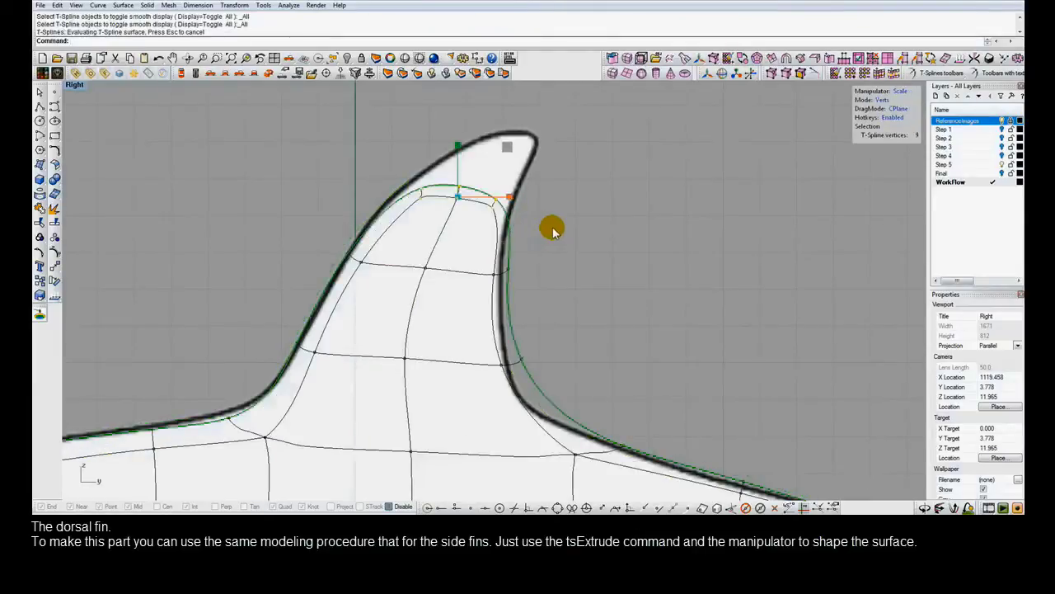
pyautogui.click(552, 231)
pyautogui.click(486, 182)
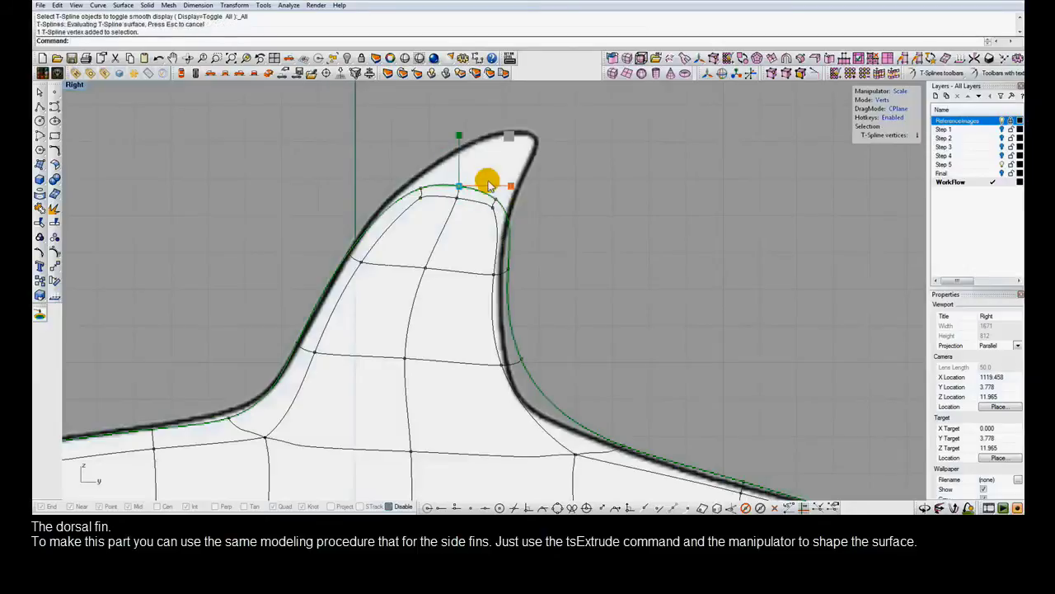
pyautogui.click(445, 148)
pyautogui.moveTo(468, 205); pyautogui.dragTo(469, 207)
pyautogui.press('w')
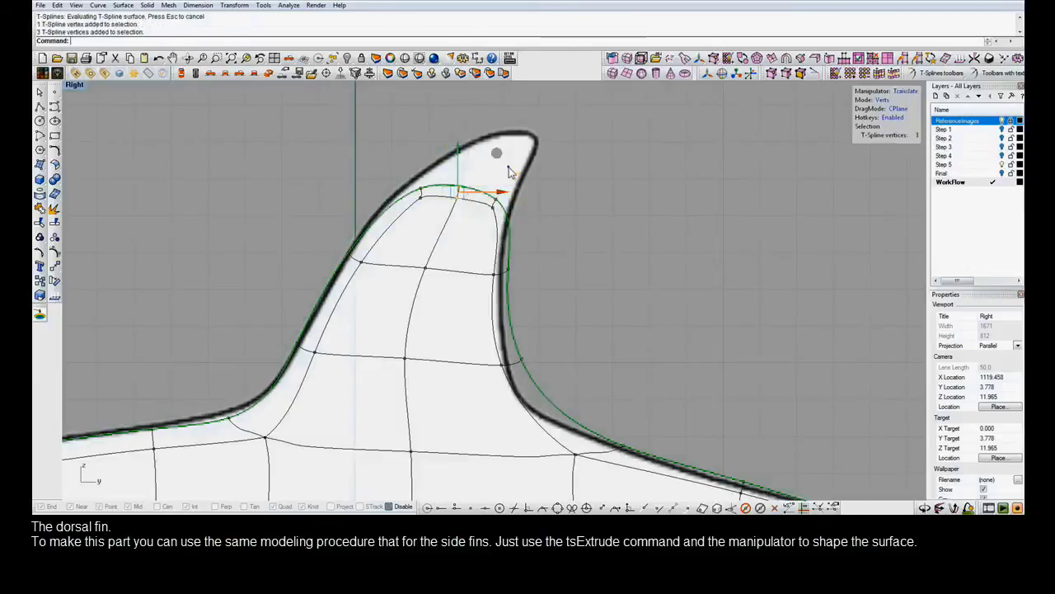
pyautogui.moveTo(507, 167); pyautogui.dragTo(502, 223, button='right')
pyautogui.moveTo(492, 208)
pyautogui.mouseDown()
pyautogui.moveTo(538, 159)
pyautogui.moveTo(499, 173)
pyautogui.moveTo(508, 218)
pyautogui.mouseUp()
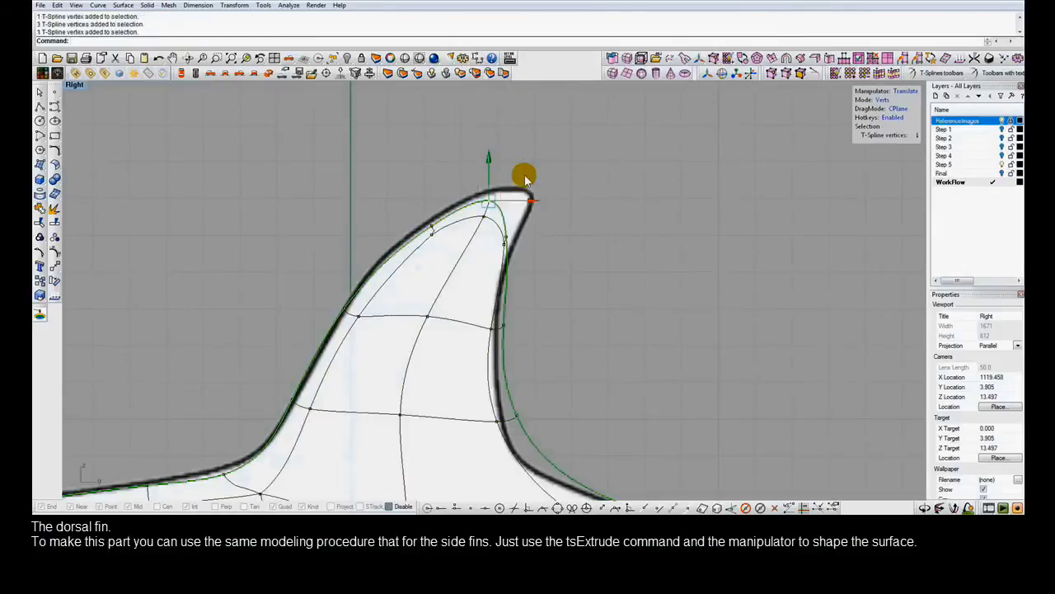
# Fit the dorsal fin's tip vertex and upper leading-edge vertex to the reference outline.
pyautogui.moveTo(524, 176); pyautogui.dragTo(583, 144)
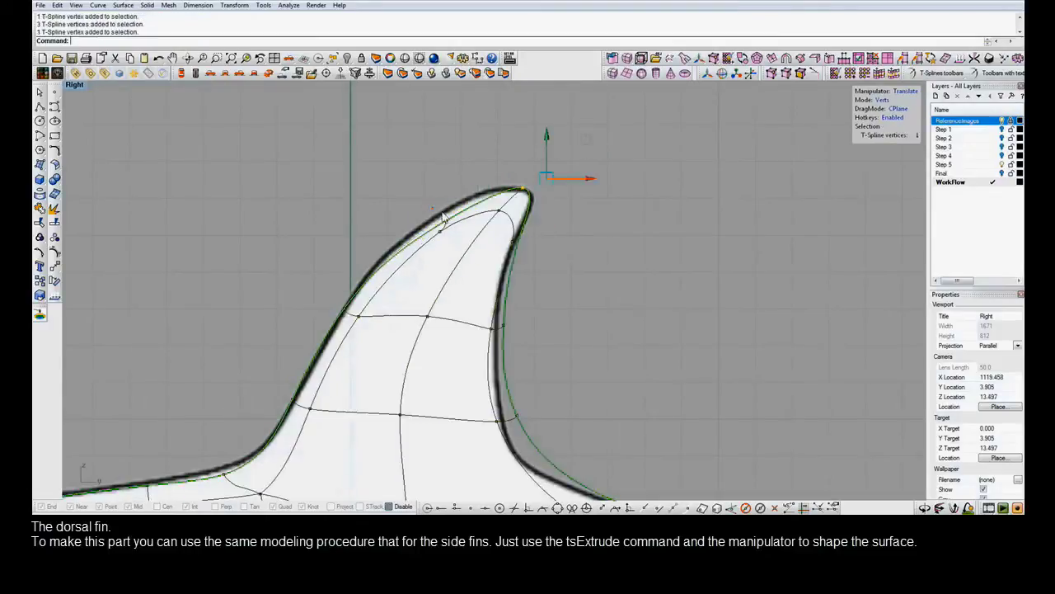
pyautogui.click(446, 219)
pyautogui.moveTo(485, 185); pyautogui.dragTo(486, 160)
pyautogui.click(523, 187)
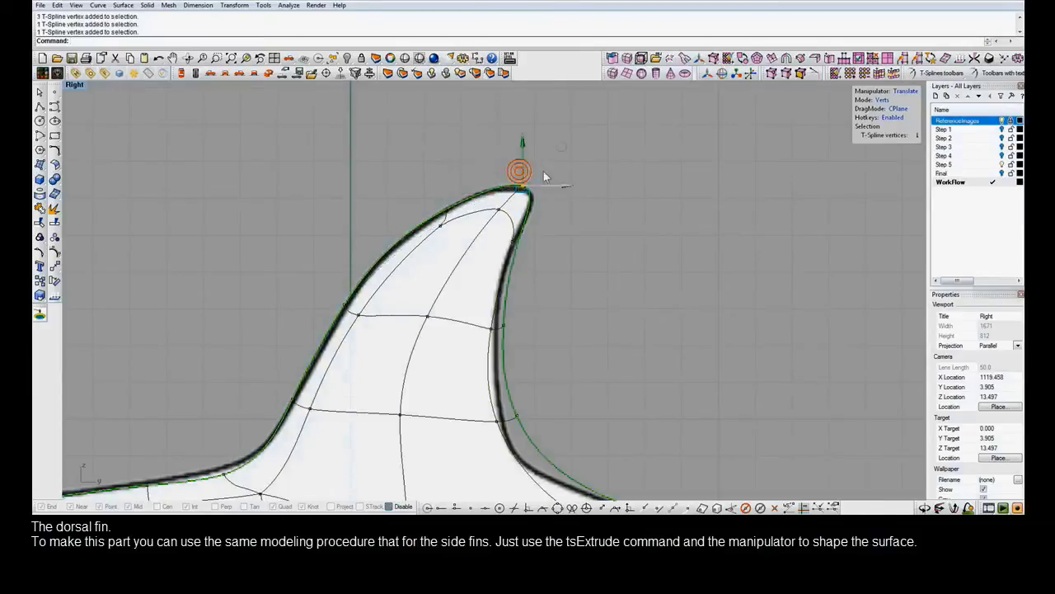
pyautogui.moveTo(563, 153); pyautogui.dragTo(568, 154)
# Move the trailing-edge vertex groups at the middle and lower part of the dorsal fin onto the reference outline.
pyautogui.moveTo(550, 382); pyautogui.dragTo(537, 320, button='right')
pyautogui.moveTo(433, 337); pyautogui.dragTo(526, 395)
pyautogui.moveTo(511, 346); pyautogui.dragTo(514, 351)
pyautogui.moveTo(508, 283); pyautogui.dragTo(517, 195)
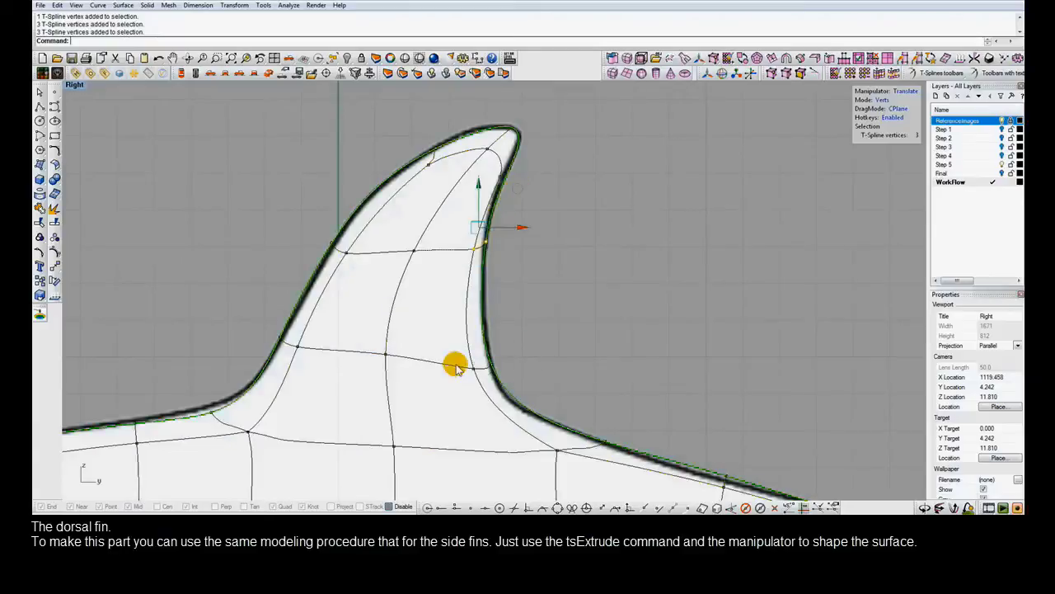
pyautogui.moveTo(459, 358); pyautogui.dragTo(502, 384)
pyautogui.moveTo(482, 328); pyautogui.dragTo(483, 338)
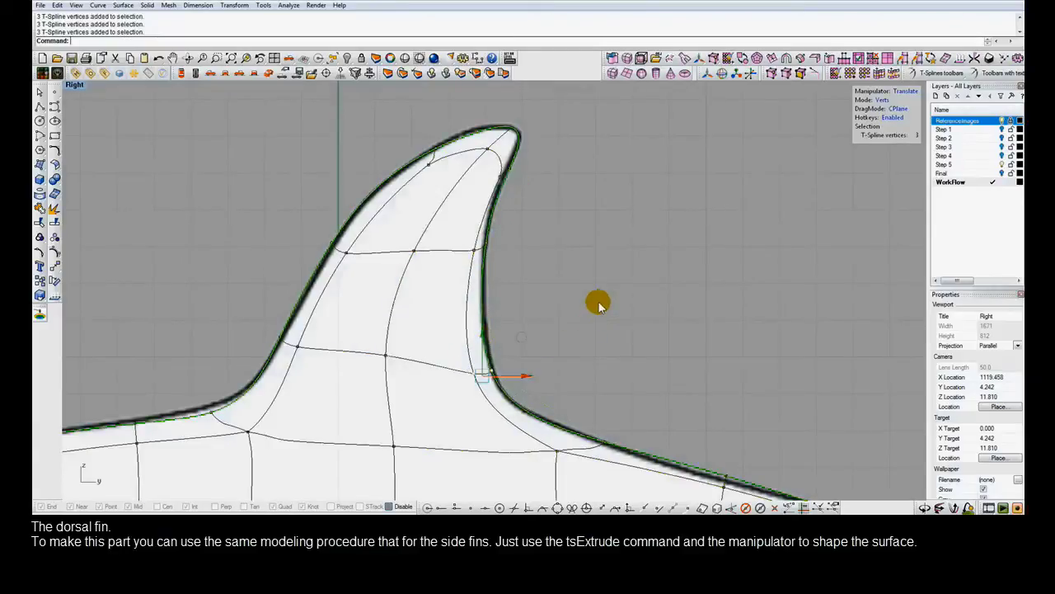
pyautogui.click(598, 307)
# Select all 25 dorsal fin vertices and scale them horizontally in the Front view to make the fin thin.
pyautogui.doubleClick(73, 85)
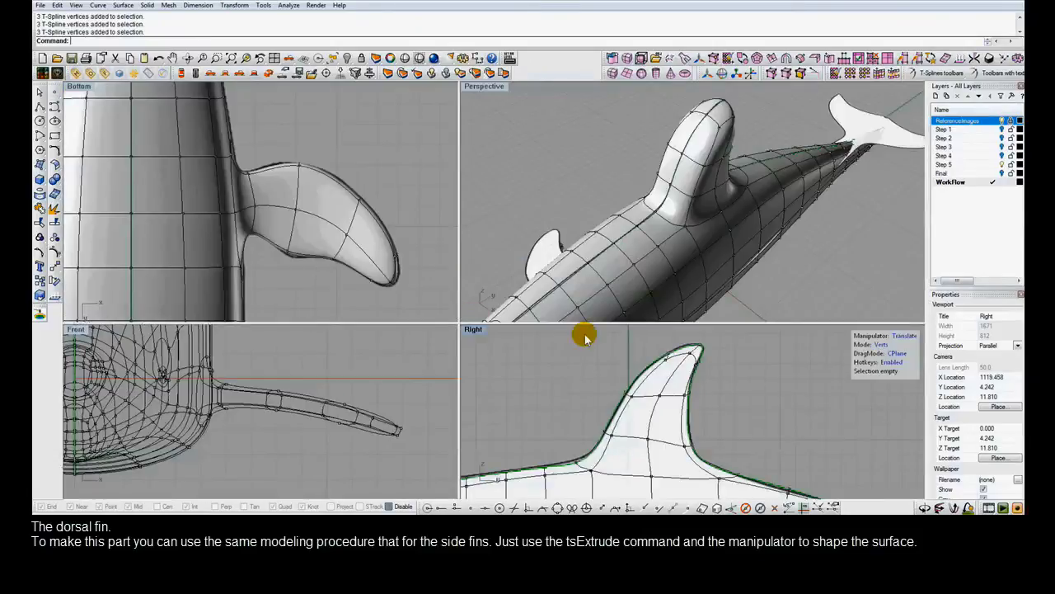
pyautogui.moveTo(581, 331); pyautogui.dragTo(743, 458)
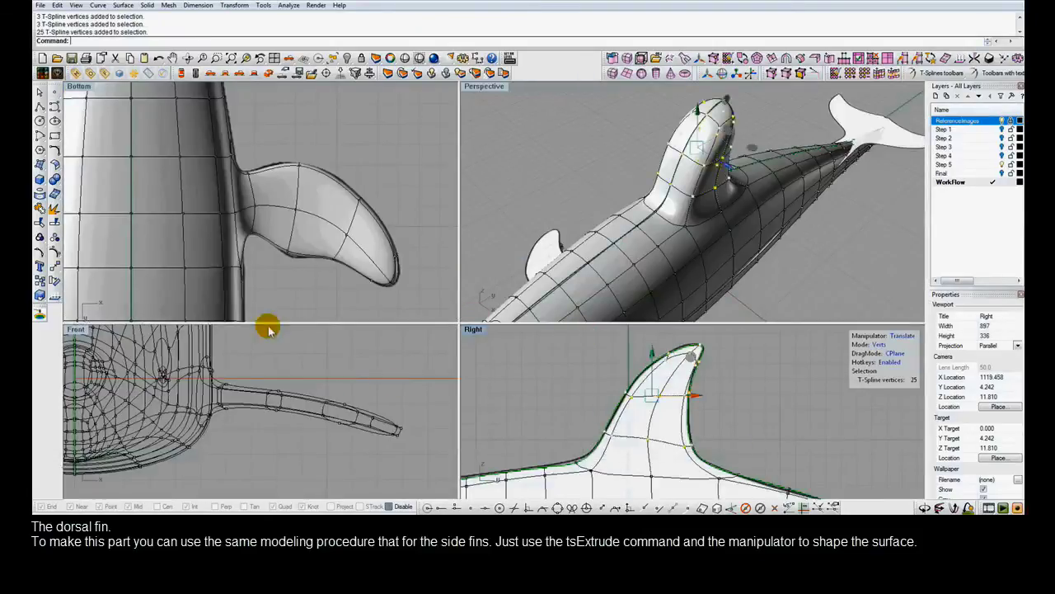
pyautogui.moveTo(267, 327)
pyautogui.mouseDown(button='right')
pyautogui.moveTo(412, 470)
pyautogui.moveTo(331, 362)
pyautogui.moveTo(346, 495)
pyautogui.mouseUp(button='right')
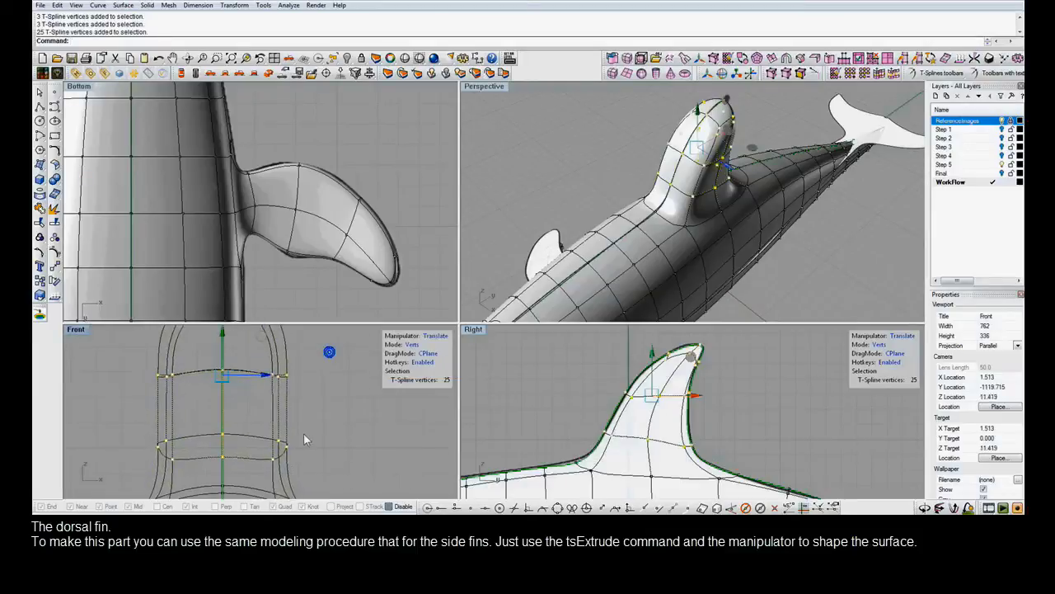
pyautogui.moveTo(318, 413)
pyautogui.keyDown('ctrl'); pyautogui.mouseDown(button='right')
pyautogui.moveTo(321, 405)
pyautogui.moveTo(323, 433)
pyautogui.mouseUp(button='right'); pyautogui.keyUp('ctrl')
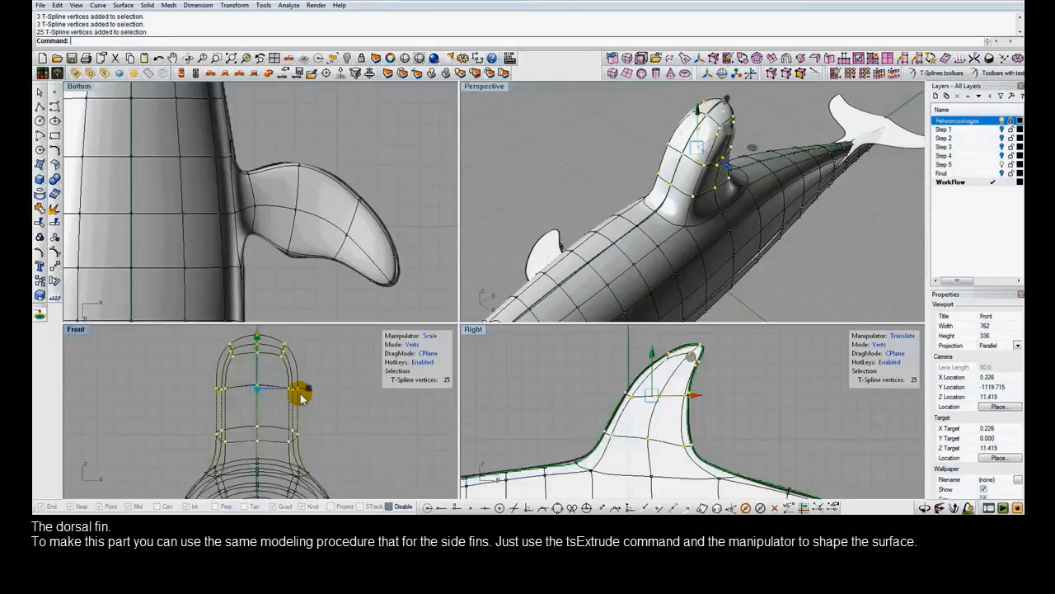
pyautogui.moveTo(301, 399); pyautogui.dragTo(263, 399)
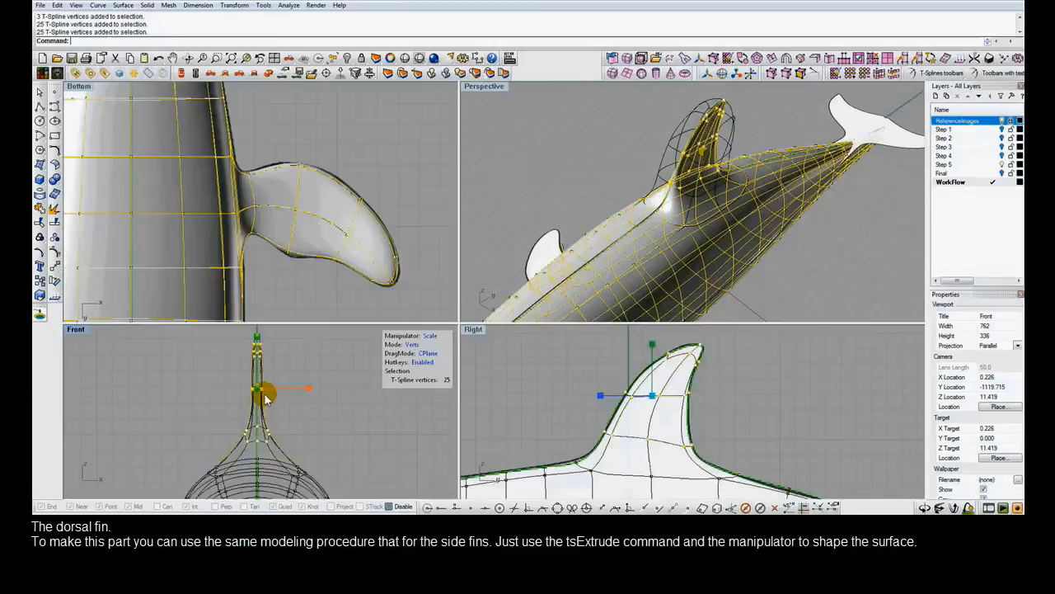
pyautogui.click(624, 342)
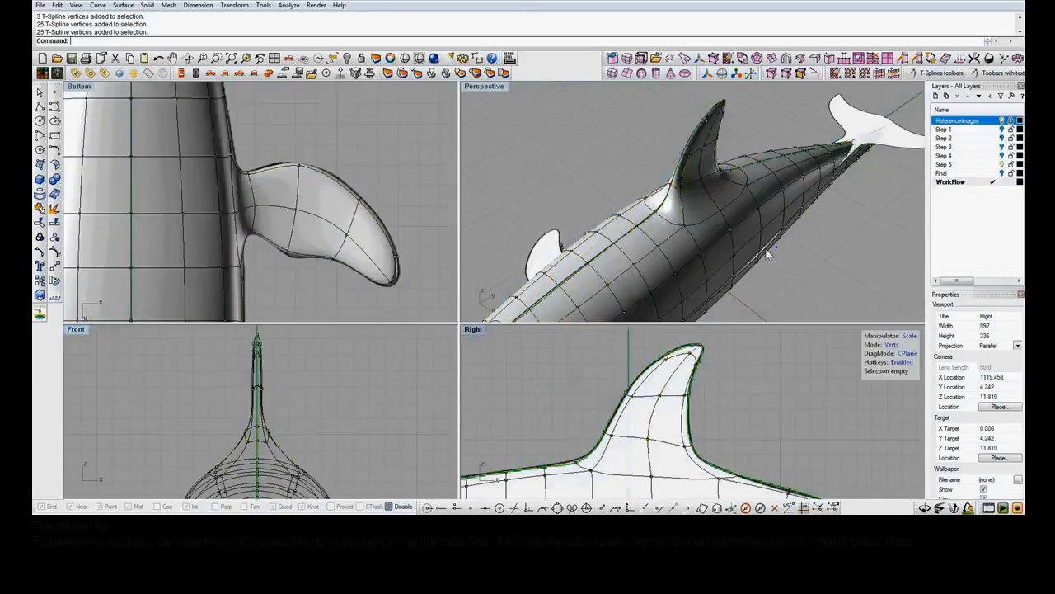
# Insert an edge with the Simple option across the edges around the dorsal fin's root on one half of the body.
pyautogui.moveTo(739, 245)
pyautogui.mouseDown(button='right')
pyautogui.moveTo(778, 242)
pyautogui.moveTo(749, 220)
pyautogui.moveTo(733, 238)
pyautogui.mouseUp(button='right')
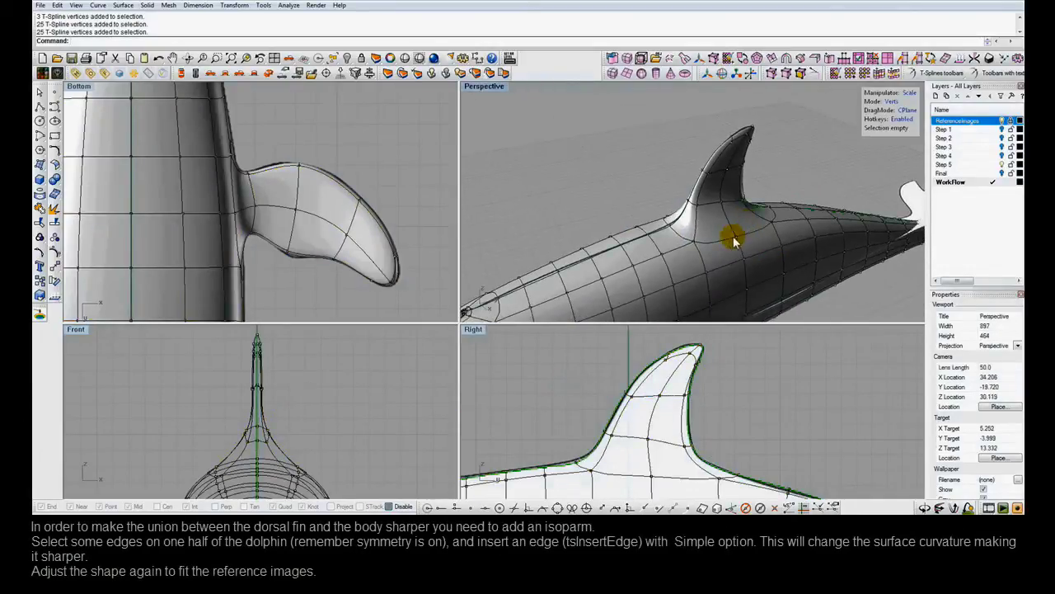
pyautogui.click(683, 223)
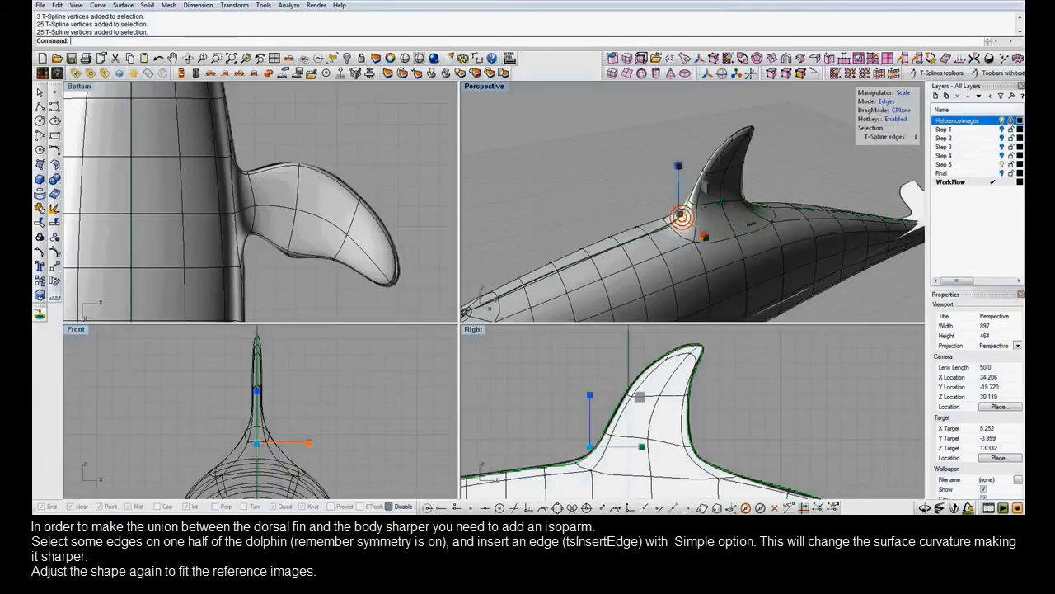
pyautogui.keyDown('shift'); pyautogui.click(698, 224); pyautogui.keyUp('shift')
pyautogui.keyDown('shift'); pyautogui.click(729, 226); pyautogui.keyUp('shift')
pyautogui.keyDown('shift'); pyautogui.click(757, 219); pyautogui.keyUp('shift')
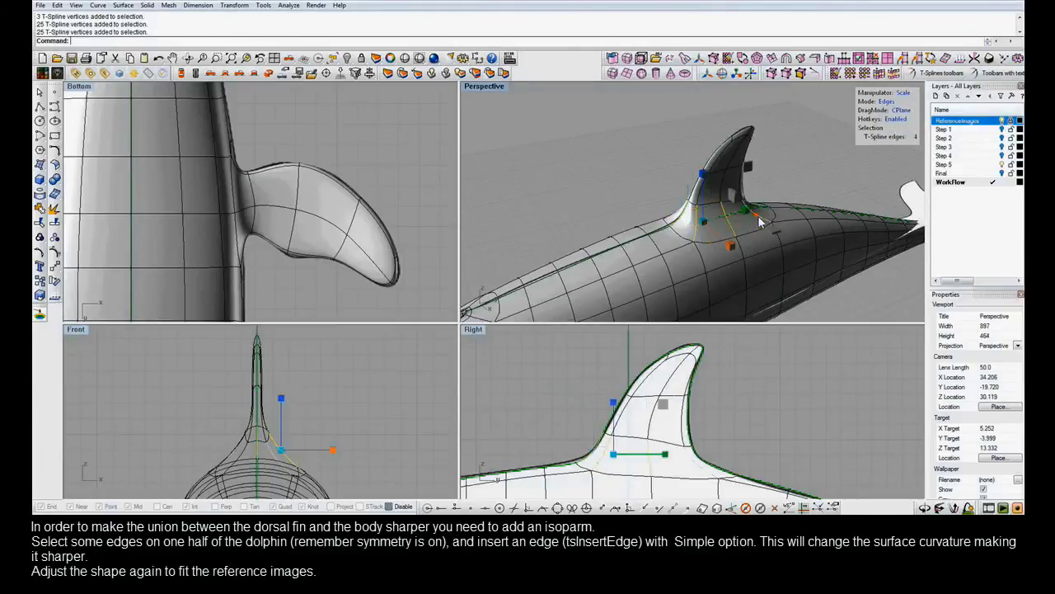
pyautogui.moveTo(703, 248); pyautogui.dragTo(738, 239, button='right')
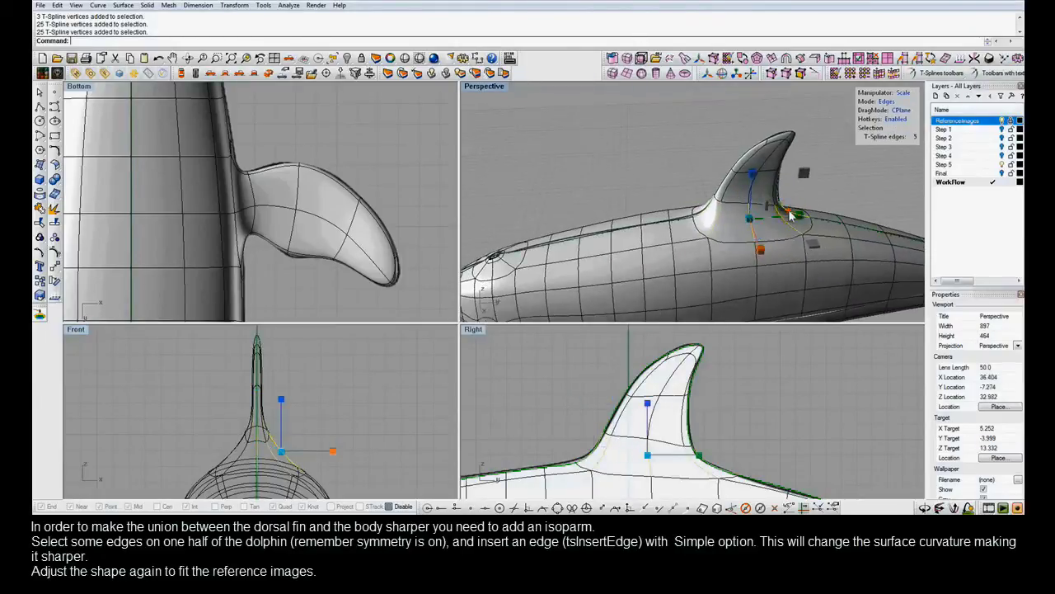
pyautogui.click(827, 59)
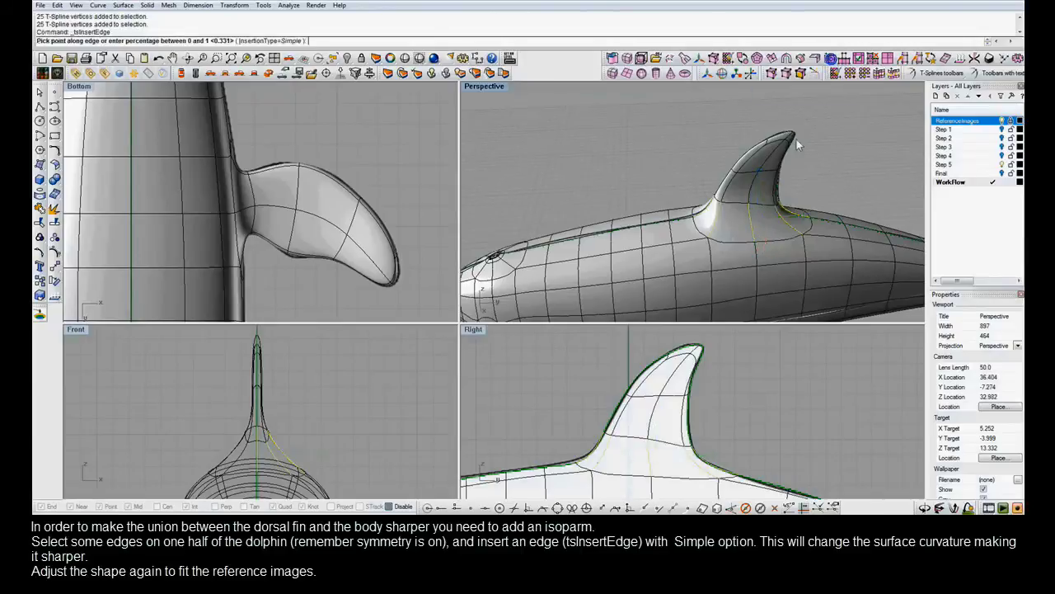
pyautogui.click(752, 234)
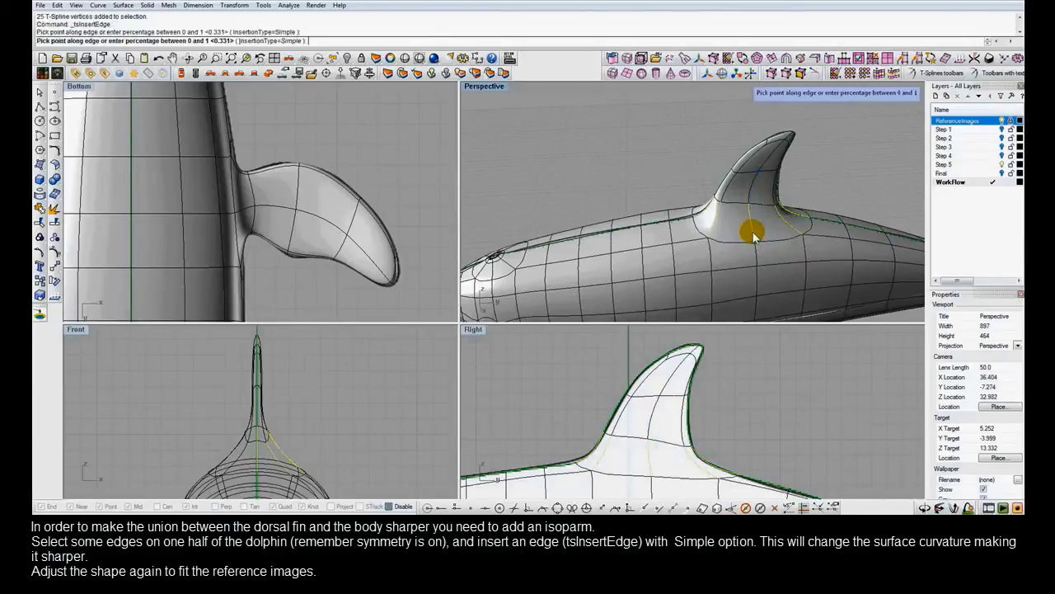
pyautogui.click(680, 194)
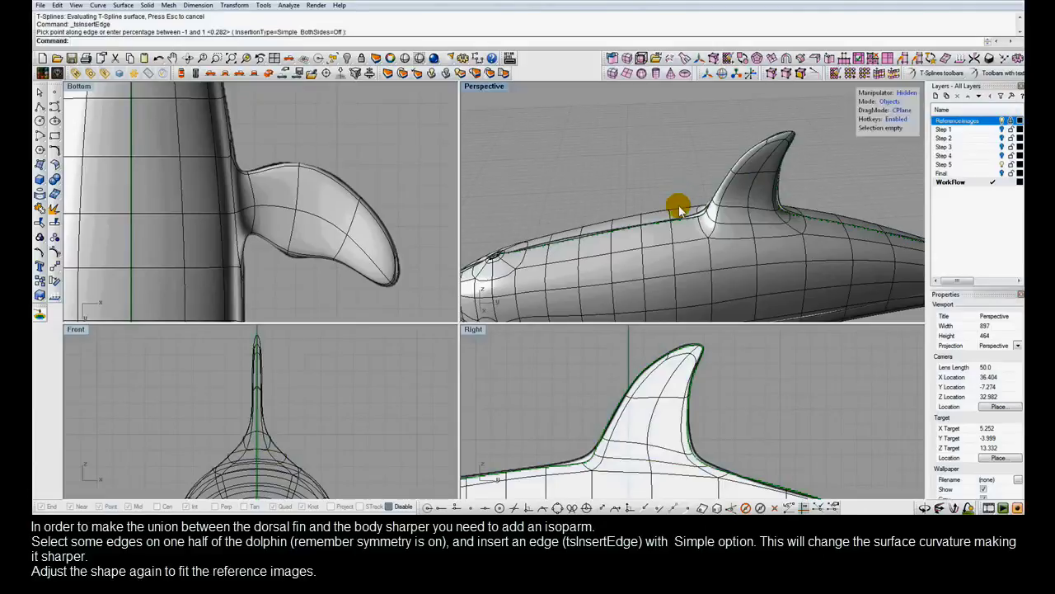
# Move the vertices at the front of the dorsal fin's root onto the reference outline in the Right view.
pyautogui.doubleClick(479, 332)
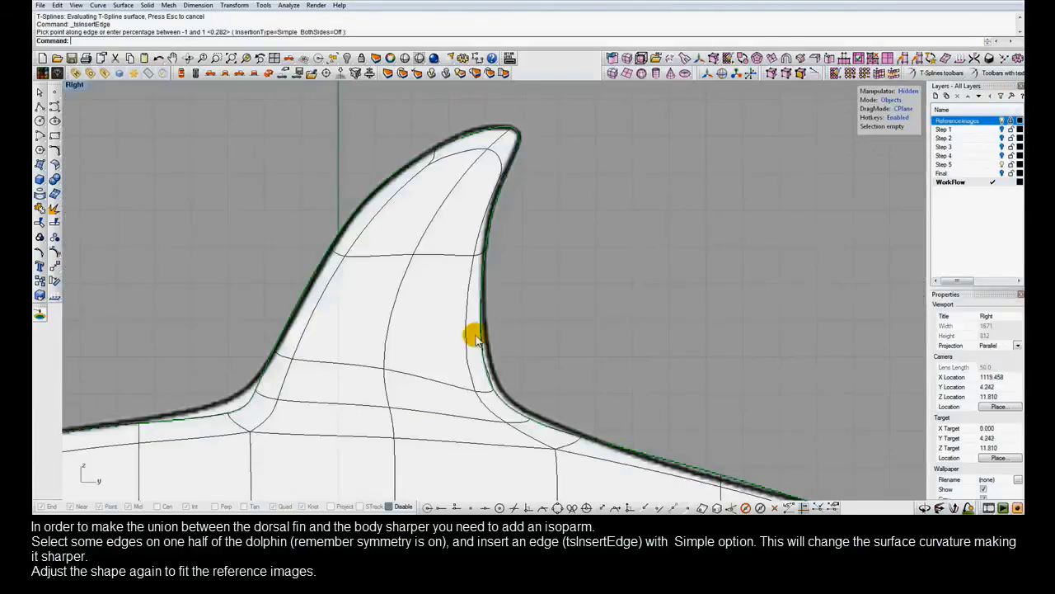
pyautogui.press('a')
pyautogui.moveTo(202, 383); pyautogui.dragTo(301, 437)
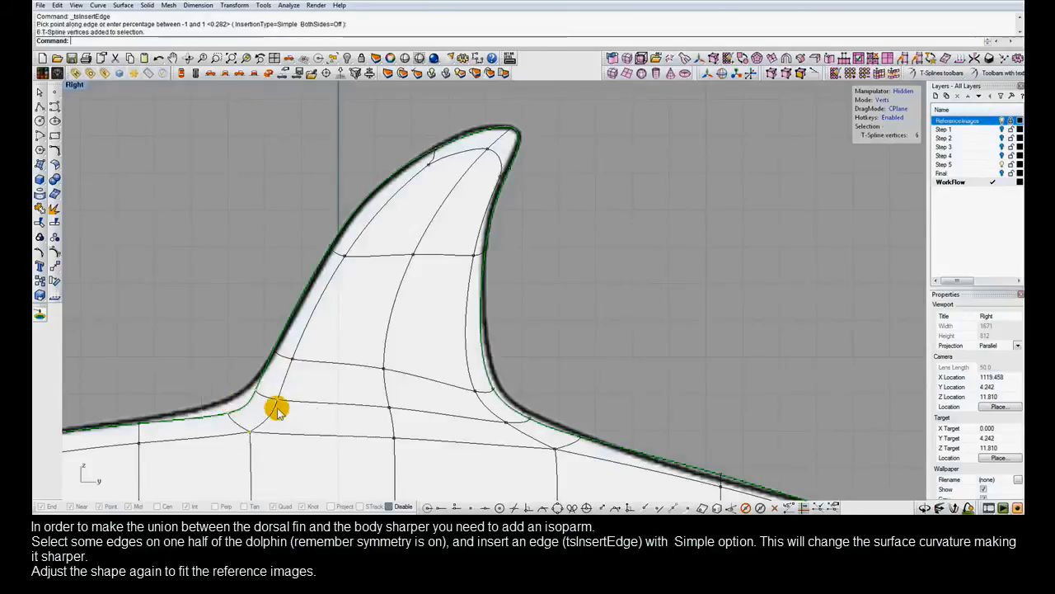
pyautogui.moveTo(202, 378); pyautogui.dragTo(259, 415)
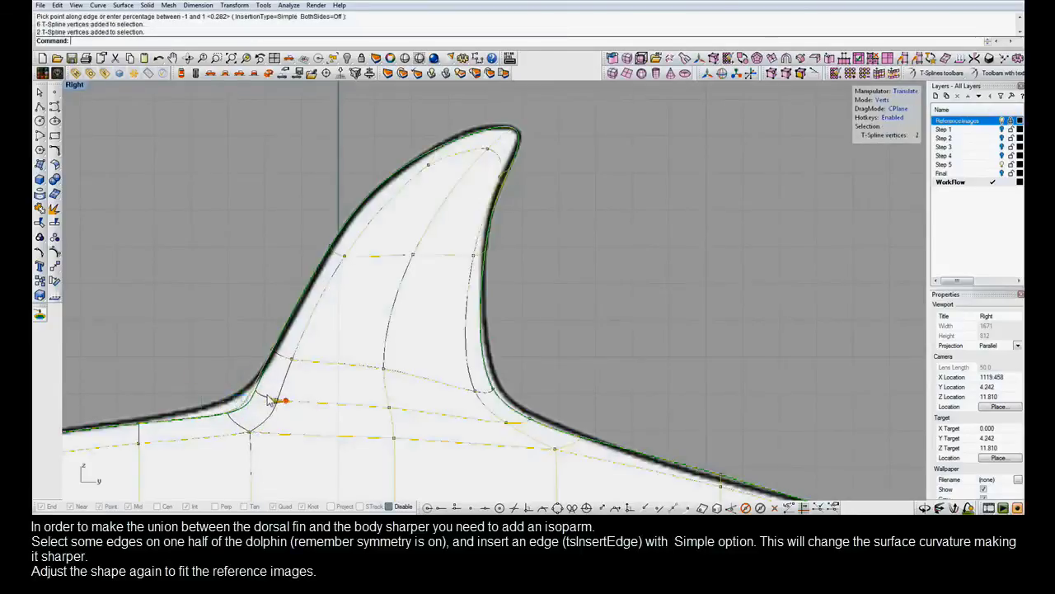
pyautogui.click(247, 415)
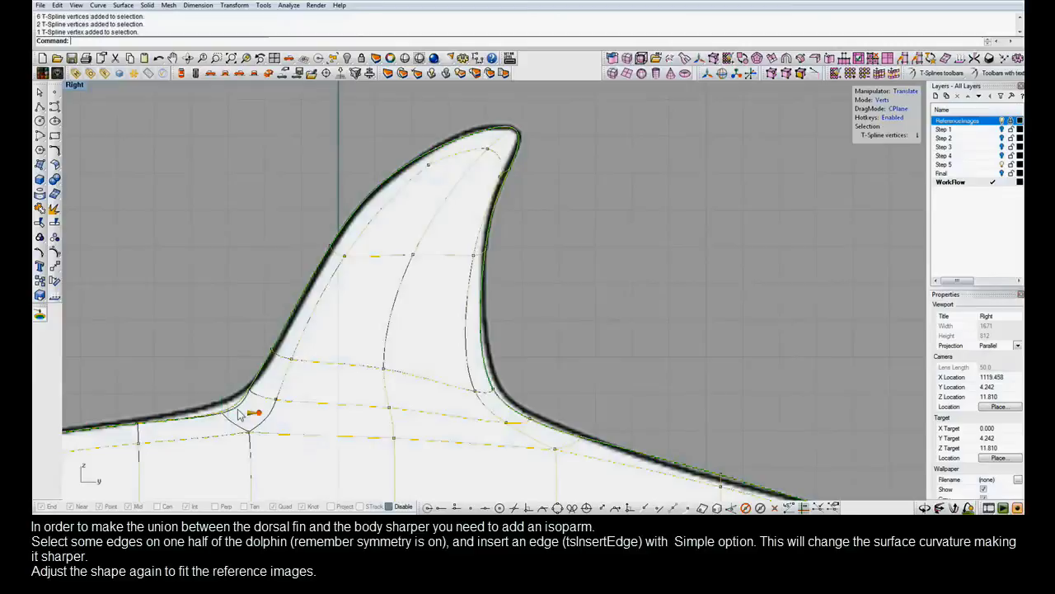
# Fit the vertices at the rear of the dorsal fin's root to the reference outline.
pyautogui.click(485, 381)
pyautogui.moveTo(529, 358); pyautogui.dragTo(543, 350)
pyautogui.moveTo(522, 398); pyautogui.dragTo(543, 426)
pyautogui.moveTo(570, 379); pyautogui.dragTo(579, 376)
# Select the edge loop around the dorsal fin's root, scale it, and check the union with the body in smooth and box display.
pyautogui.press('s')
pyautogui.doubleClick(329, 410)
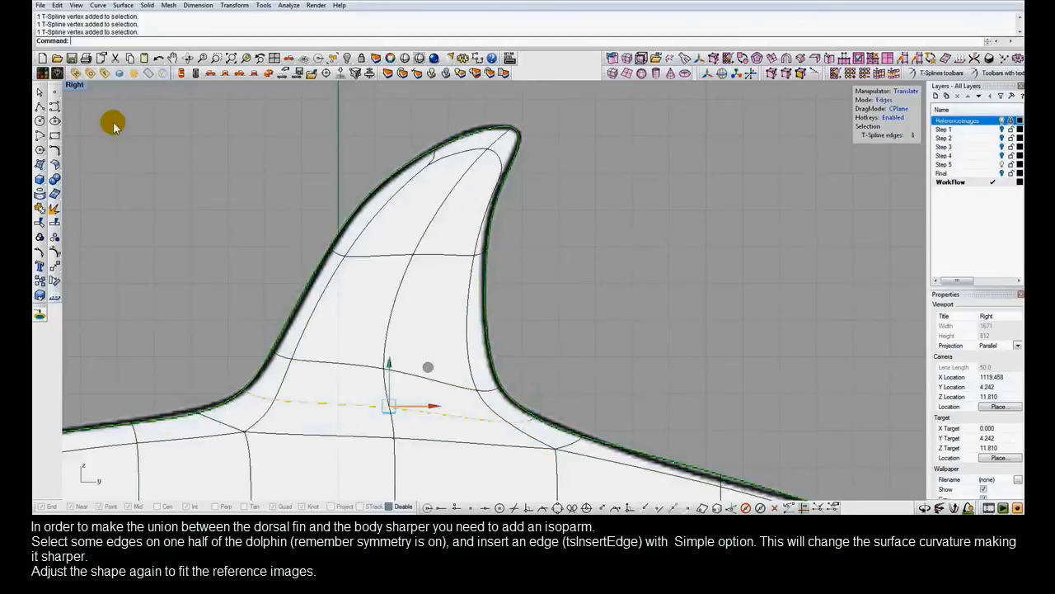
pyautogui.doubleClick(79, 85)
pyautogui.moveTo(680, 260); pyautogui.dragTo(707, 233, button='right')
pyautogui.press('Tab')
pyautogui.press('Tab')
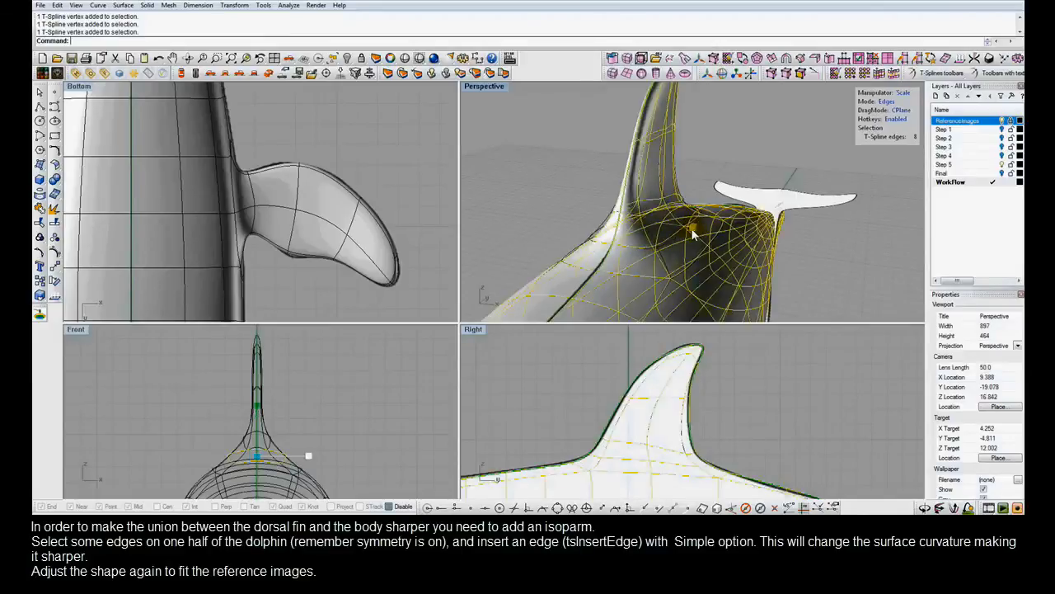
pyautogui.press('Tab')
pyautogui.moveTo(772, 280); pyautogui.dragTo(800, 282, button='right')
pyautogui.press('Tab')
pyautogui.click(555, 188)
pyautogui.scroll(-10, 715, 199)
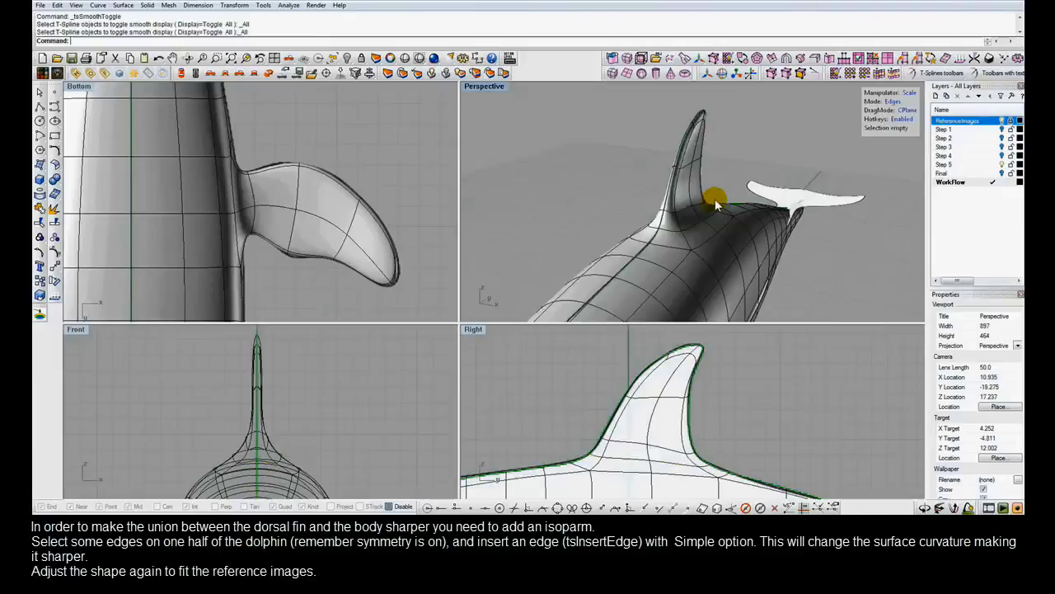
pyautogui.moveTo(759, 254); pyautogui.dragTo(704, 247, button='right')
# Select the eight side vertices beside the dorsal fin's leading edge and move them towards the trailing edge in the Right view.
pyautogui.doubleClick(476, 327)
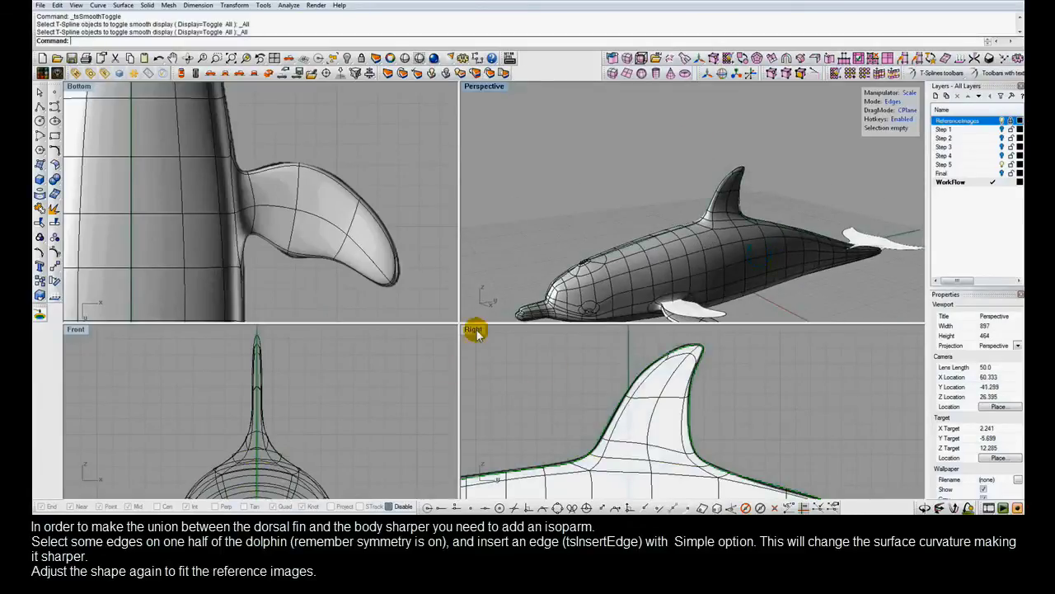
pyautogui.click(286, 351)
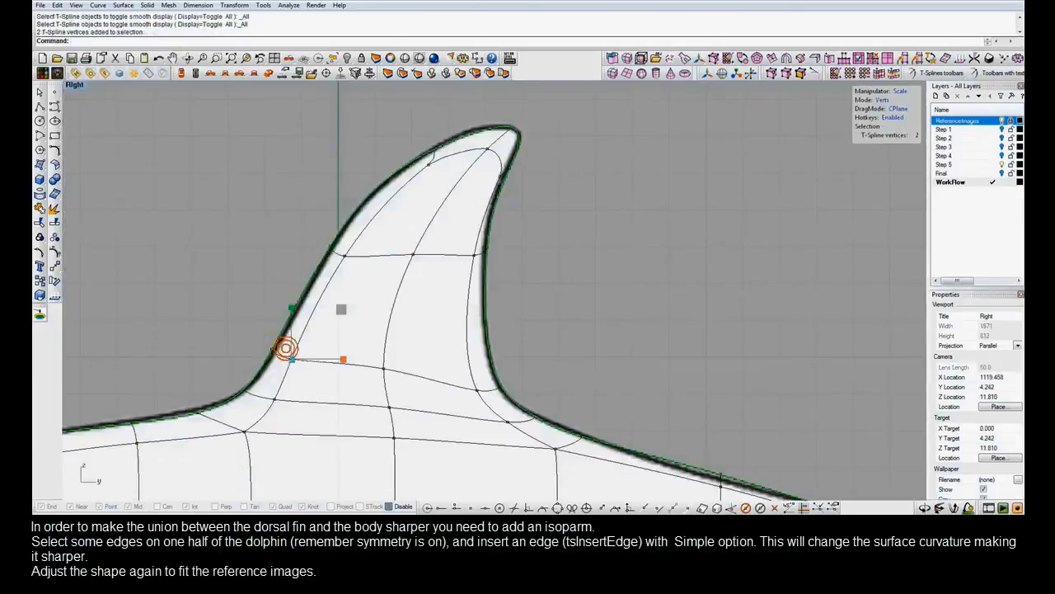
pyautogui.keyDown('shift'); pyautogui.click(341, 239); pyautogui.keyUp('shift')
pyautogui.keyDown('shift'); pyautogui.moveTo(357, 278); pyautogui.dragTo(360, 282); pyautogui.keyUp('shift')
pyautogui.keyDown('shift'); pyautogui.moveTo(406, 151); pyautogui.dragTo(448, 181); pyautogui.keyUp('shift')
pyautogui.press('w')
pyautogui.moveTo(396, 282); pyautogui.dragTo(437, 285)
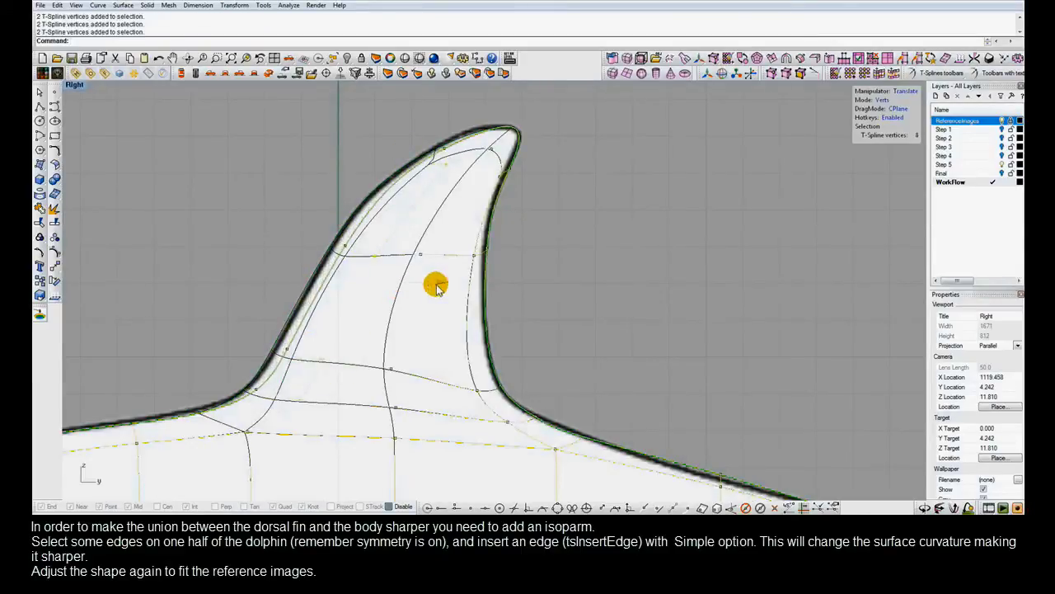
# Move the dorsal fin's lower leading edges and the front root vertex onto the reference outline.
pyautogui.click(314, 296)
pyautogui.moveTo(345, 303); pyautogui.dragTo(344, 297)
pyautogui.press('a')
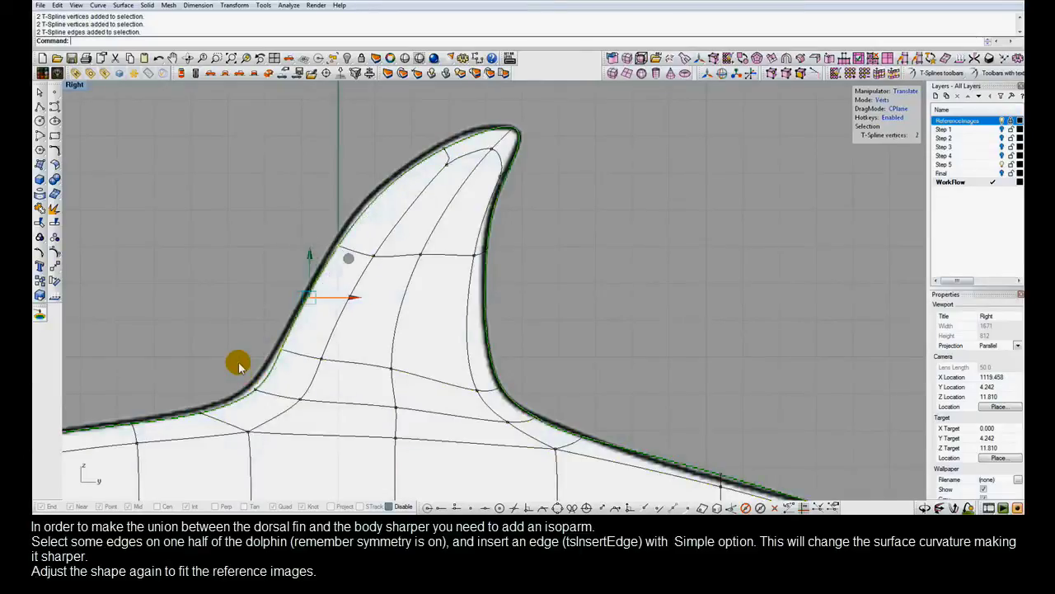
pyautogui.moveTo(272, 384); pyautogui.dragTo(279, 390)
pyautogui.click(254, 238)
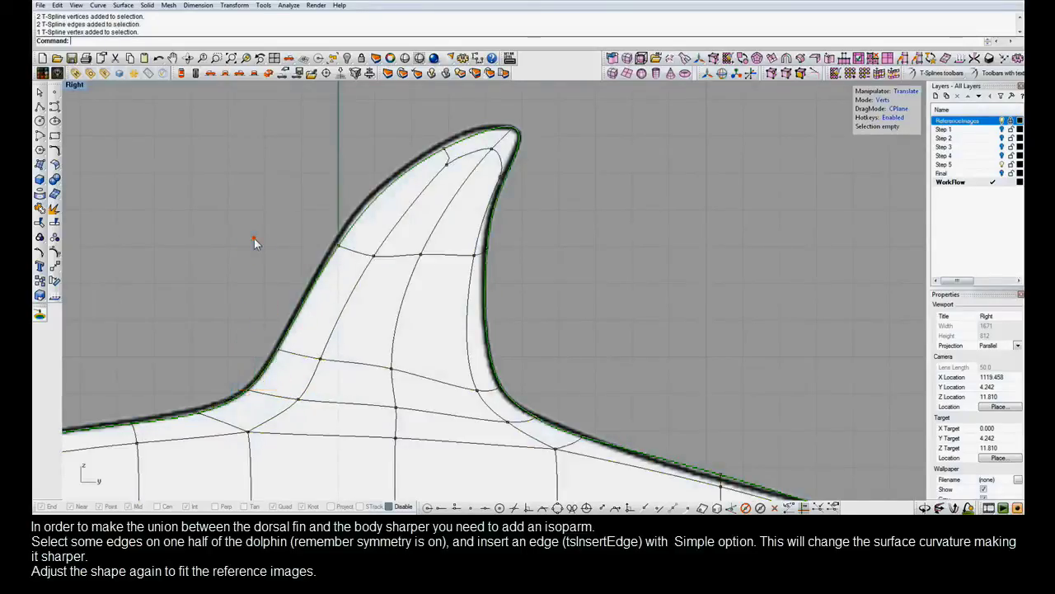
# Leave vertex editing, inspect the dolphin in the Perspective view, and save the file.
pyautogui.doubleClick(82, 84)
pyautogui.scroll(-3, 669, 184)
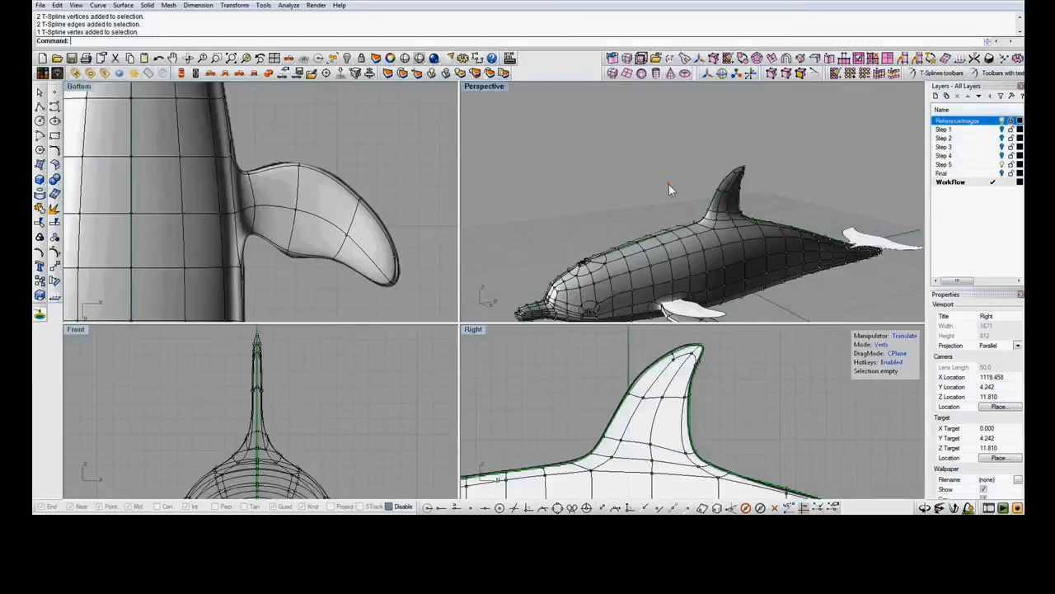
pyautogui.press('Escape')
pyautogui.click(682, 257)
pyautogui.keyDown('shift'); pyautogui.moveTo(683, 258); pyautogui.dragTo(683, 221, button='right'); pyautogui.keyUp('shift')
pyautogui.click(431, 59)
pyautogui.moveTo(594, 208); pyautogui.dragTo(737, 220, button='right')
pyautogui.press('Escape')
pyautogui.click(72, 58)
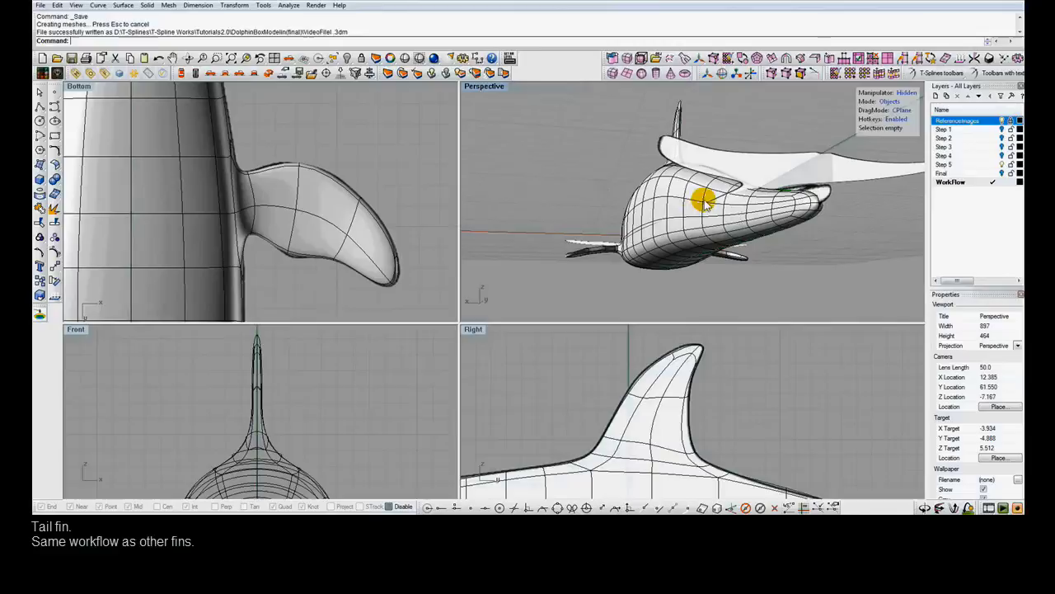
# Select four faces on one side of the tail, switch to box display, and show the tail in the enlarged Bottom view.
pyautogui.keyDown('ctrl'); pyautogui.keyDown('shift'); pyautogui.click(777, 200); pyautogui.keyUp('shift'); pyautogui.keyUp('ctrl')
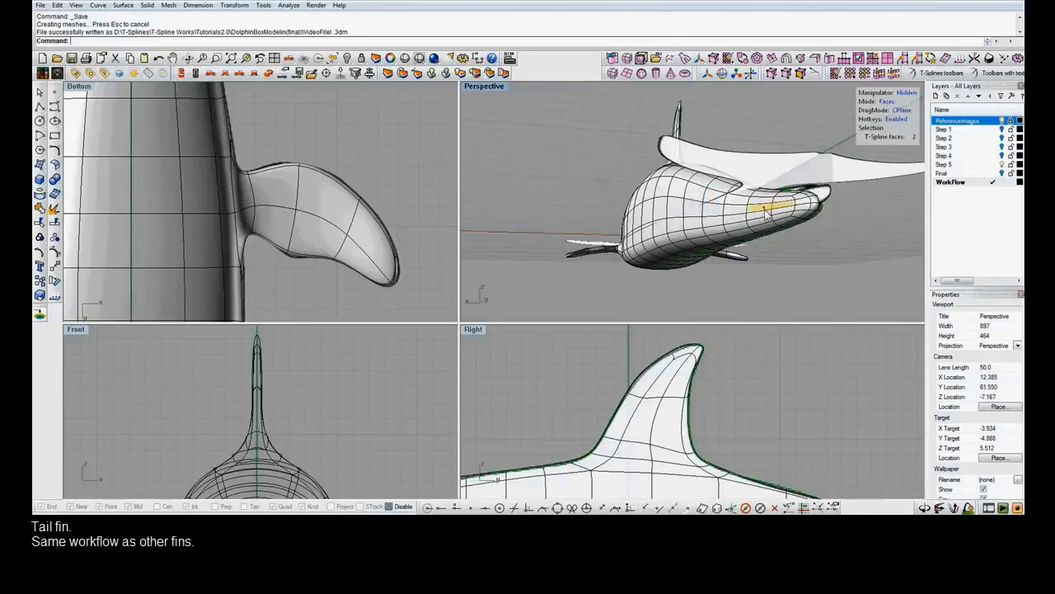
pyautogui.press('b')
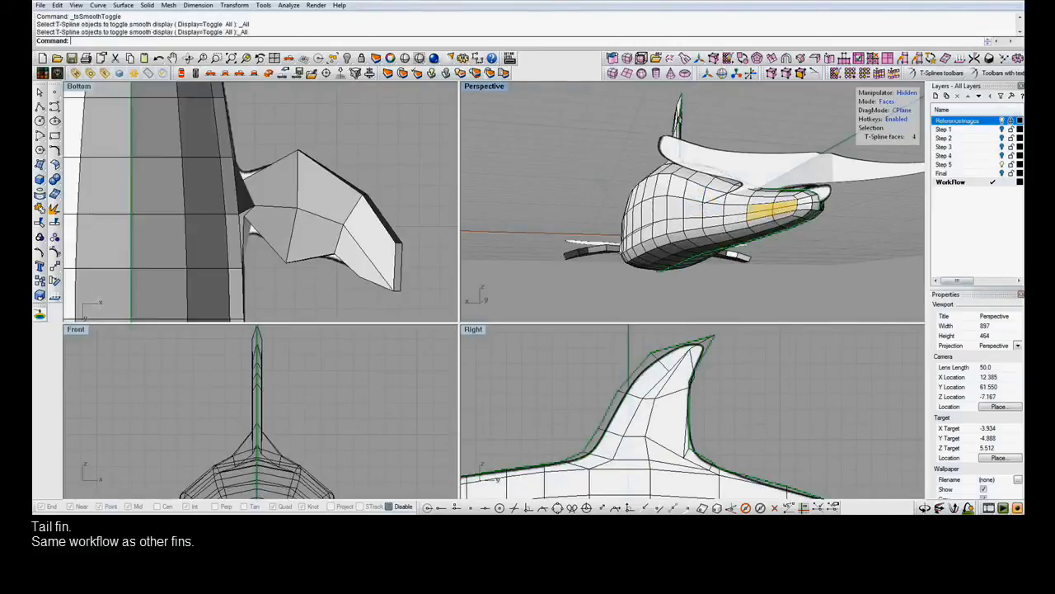
pyautogui.doubleClick(79, 88)
pyautogui.scroll(-5, 518, 258)
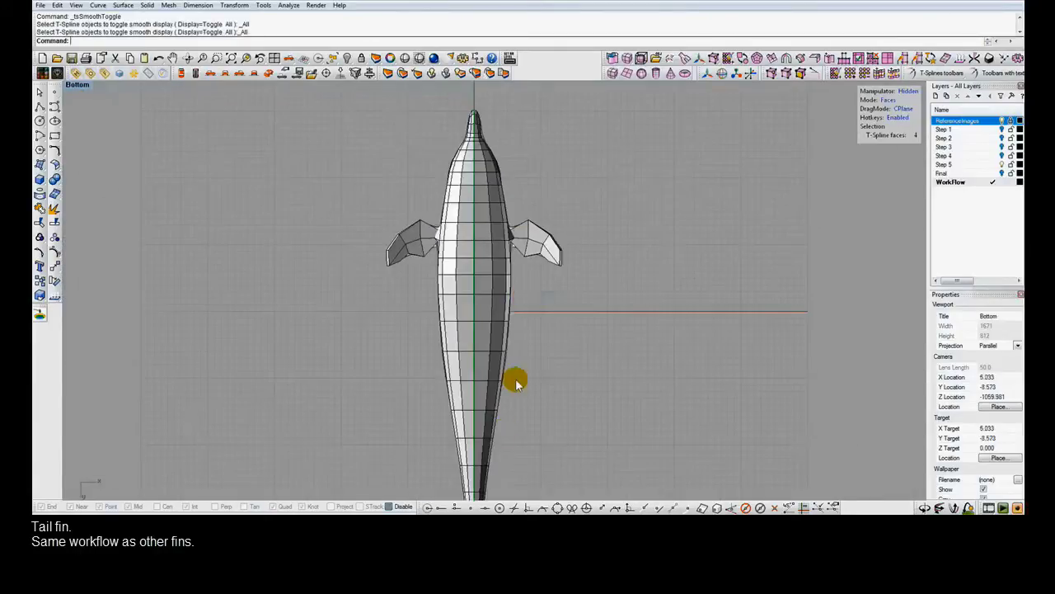
pyautogui.scroll(5, 502, 412)
pyautogui.scroll(2, 518, 371)
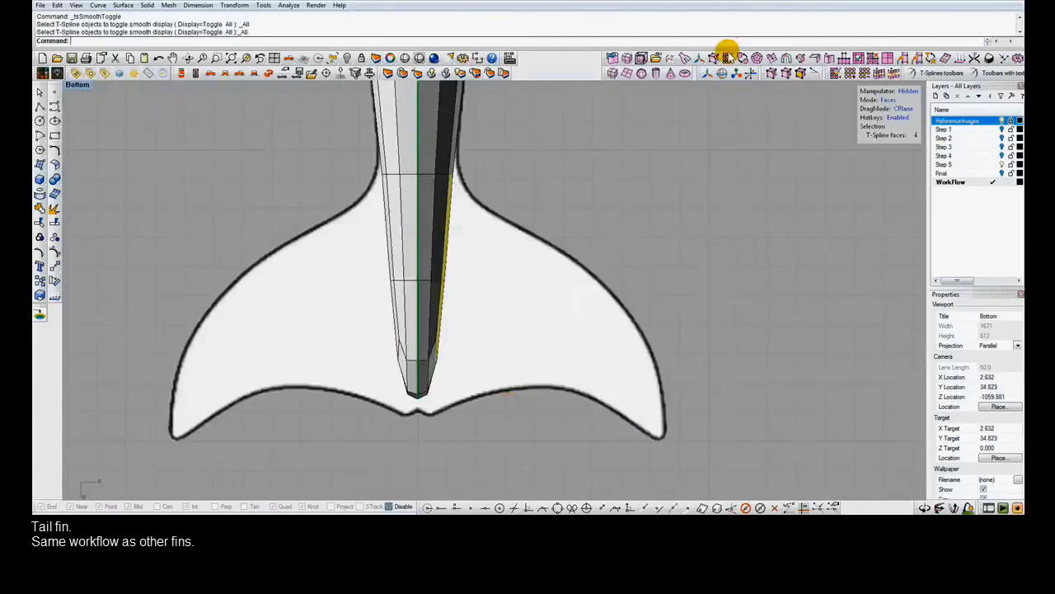
# Extrude the selected tail faces three times along the tail fin reference, moving, scaling and rotating each section to follow the outline.
pyautogui.click(772, 56)
pyautogui.moveTo(482, 229); pyautogui.dragTo(683, 356)
pyautogui.click(773, 58)
pyautogui.press('r')
pyautogui.click(772, 57)
pyautogui.press('r')
pyautogui.press('e')
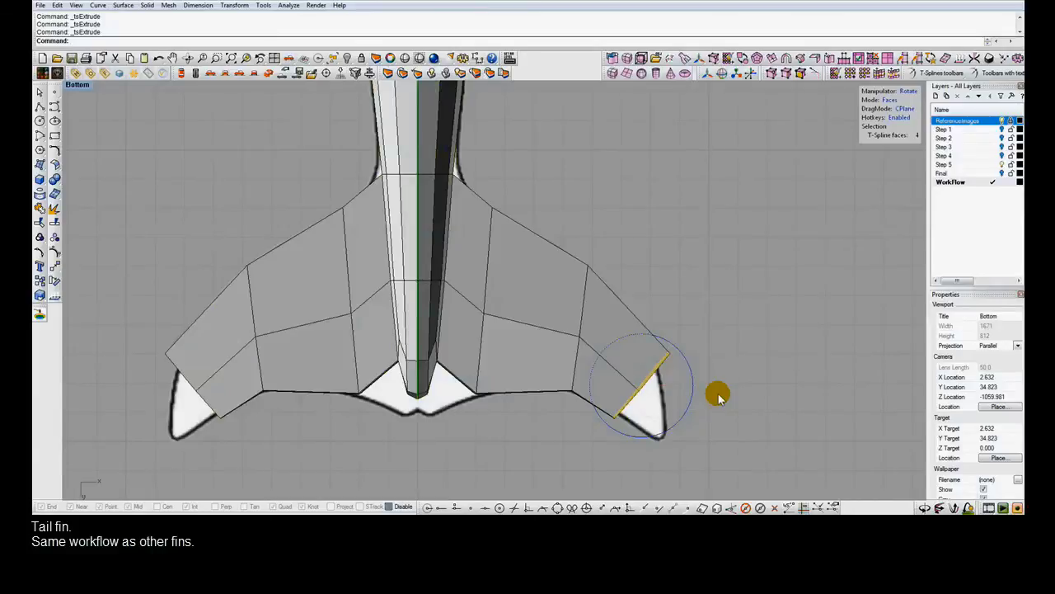
# Move the three middle vertices of the tail fin's end section to the reference tip and switch to smooth display.
pyautogui.press('a')
pyautogui.moveTo(631, 377); pyautogui.dragTo(649, 401)
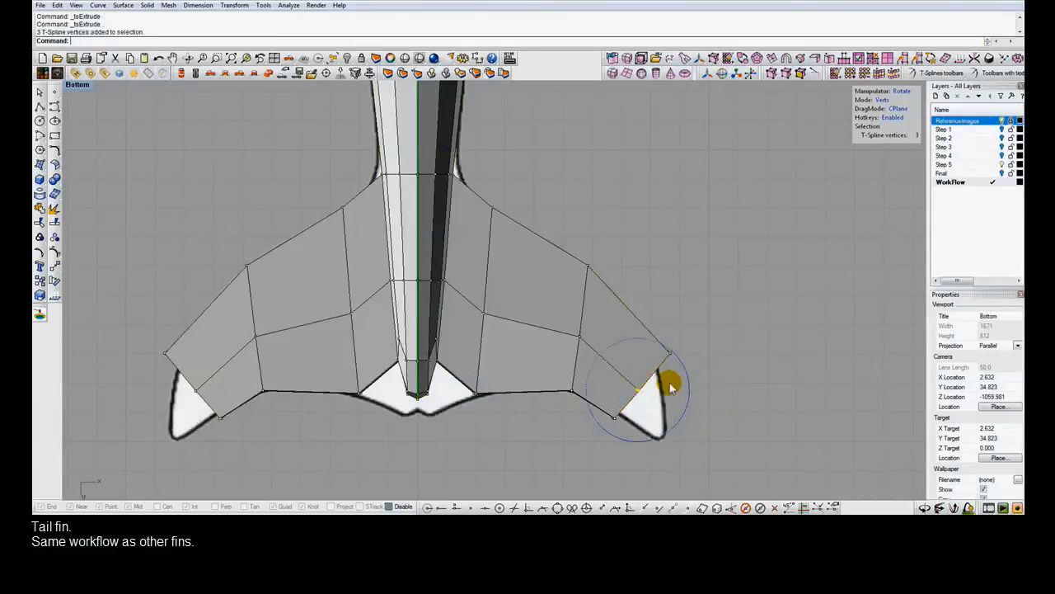
pyautogui.press('w')
pyautogui.press('Tab')
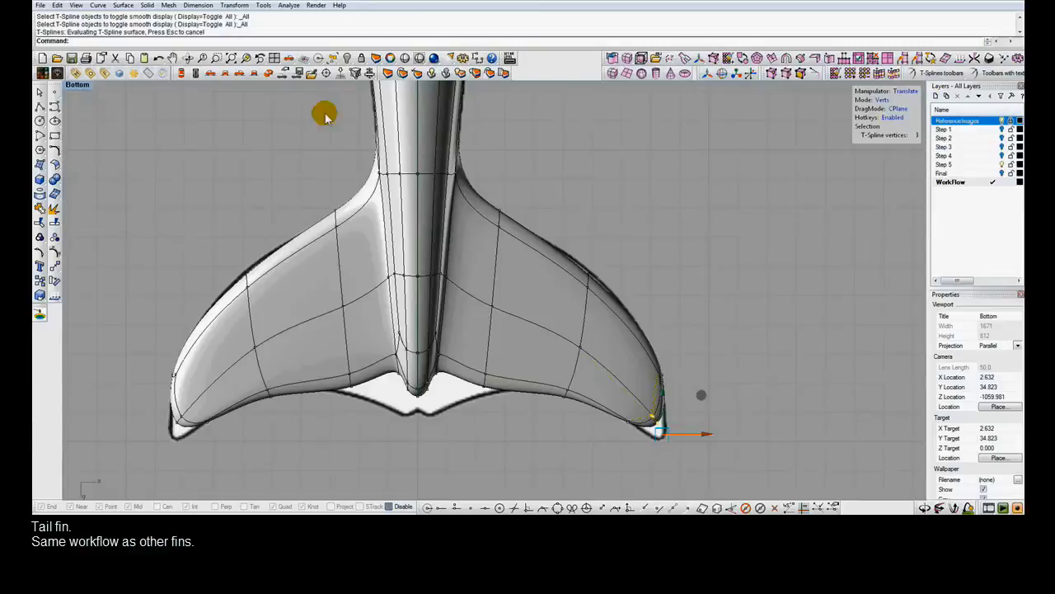
# Fit the tail fin's tip vertices and outer trailing-edge vertices to the reference outline in the Top view.
pyautogui.click(180, 72)
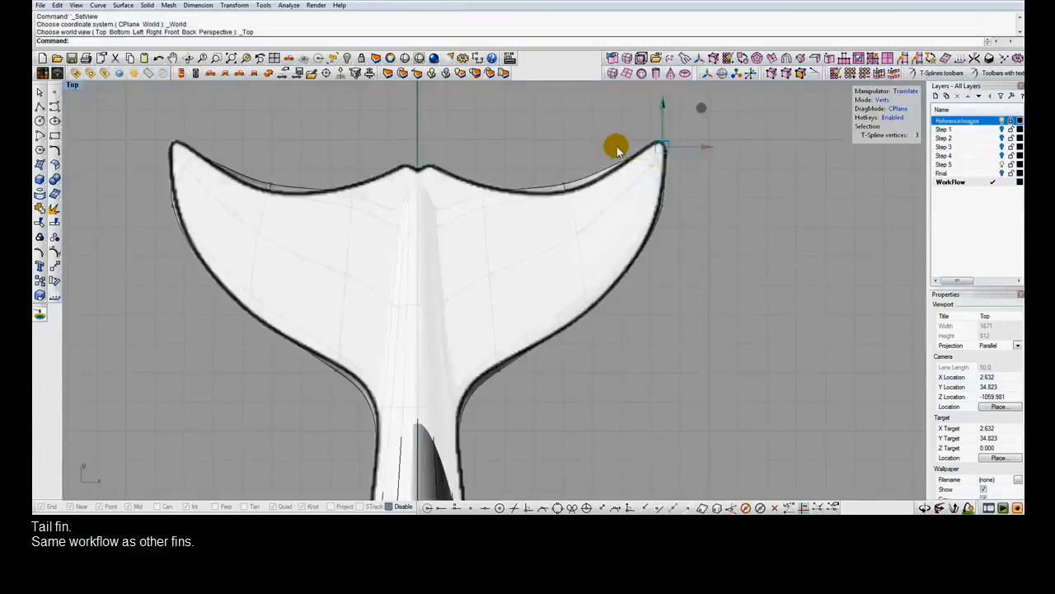
pyautogui.click(705, 96)
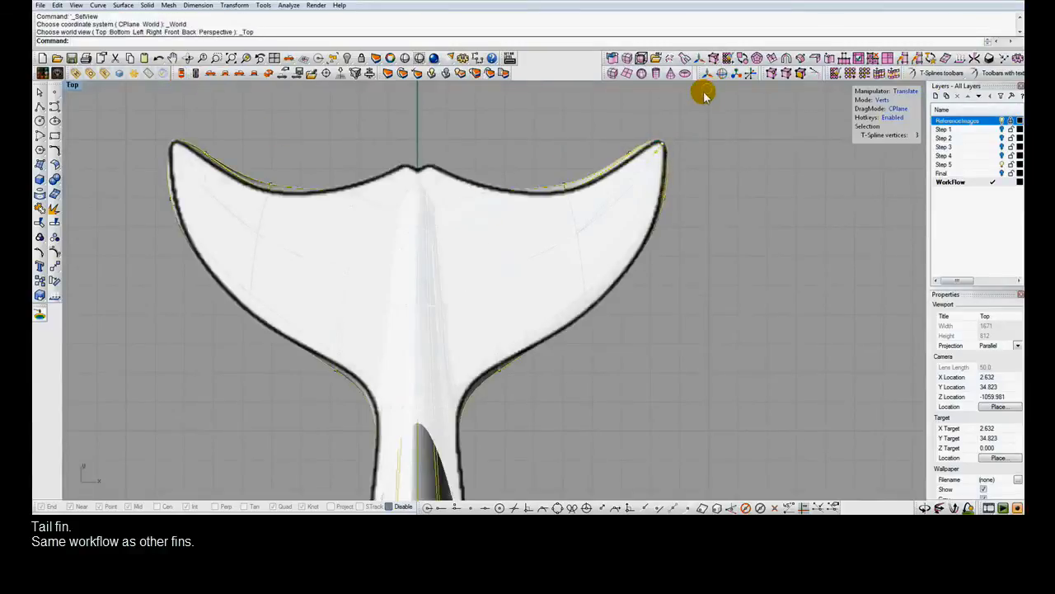
pyautogui.moveTo(526, 145); pyautogui.dragTo(569, 188)
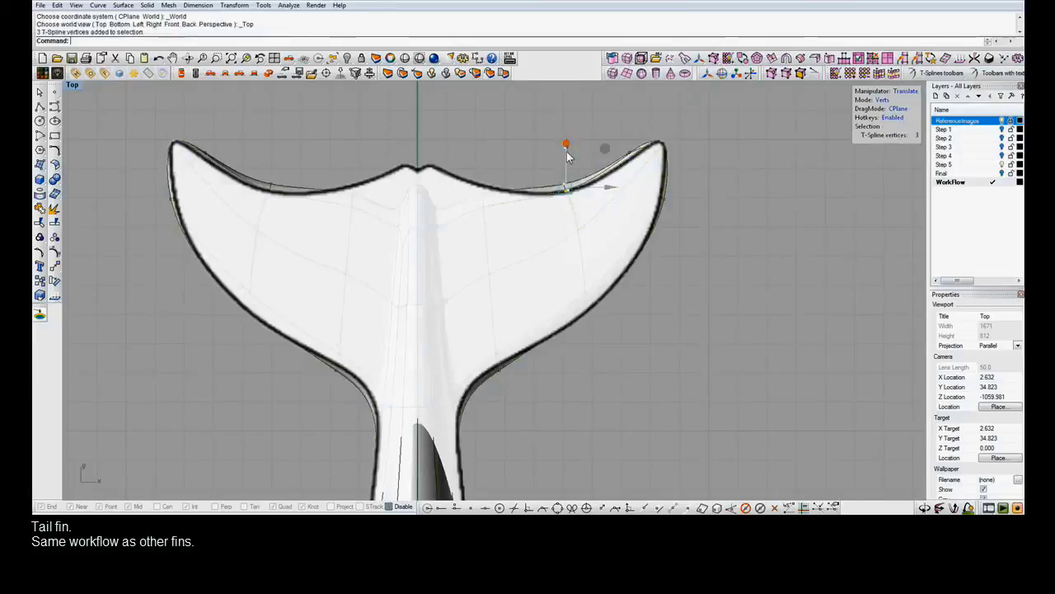
pyautogui.click(566, 157)
# Move the inner and outer vertex groups of the tail fin's leading edge onto the reference outline.
pyautogui.click(522, 417)
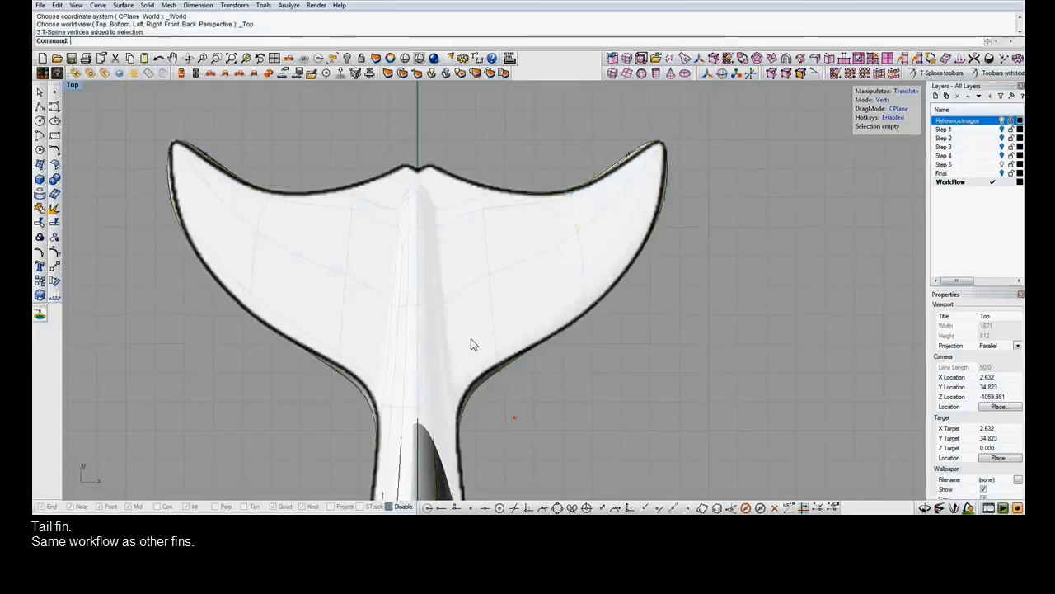
pyautogui.moveTo(474, 345); pyautogui.dragTo(474, 345)
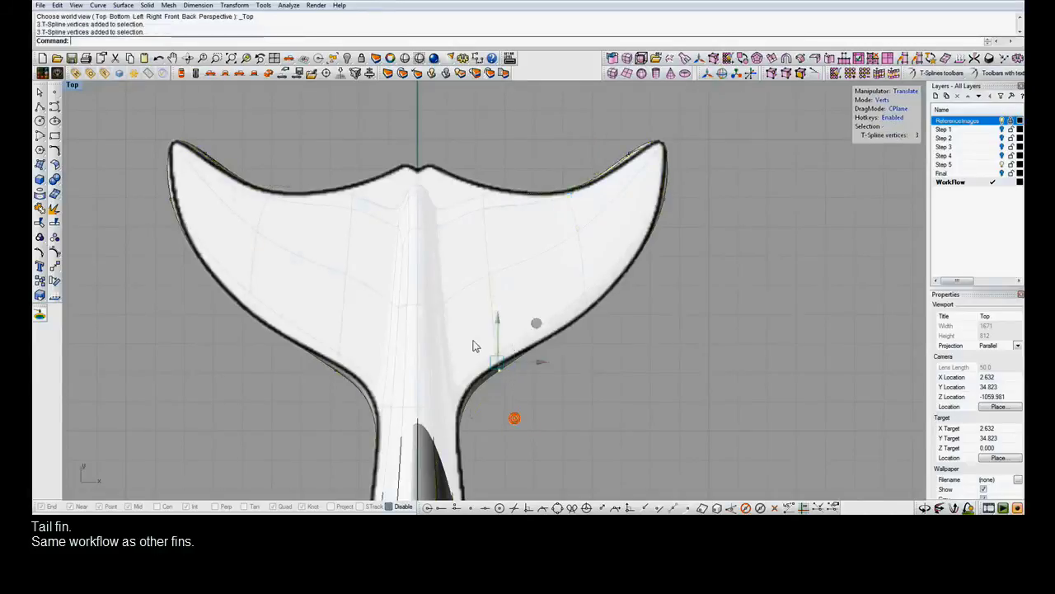
pyautogui.click(529, 324)
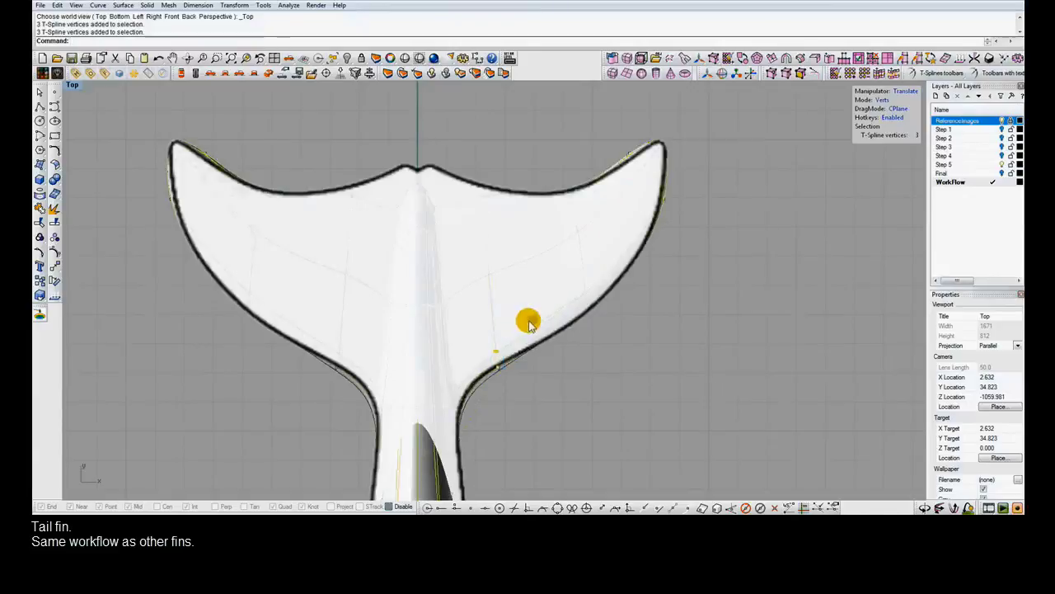
pyautogui.moveTo(624, 339); pyautogui.dragTo(624, 290)
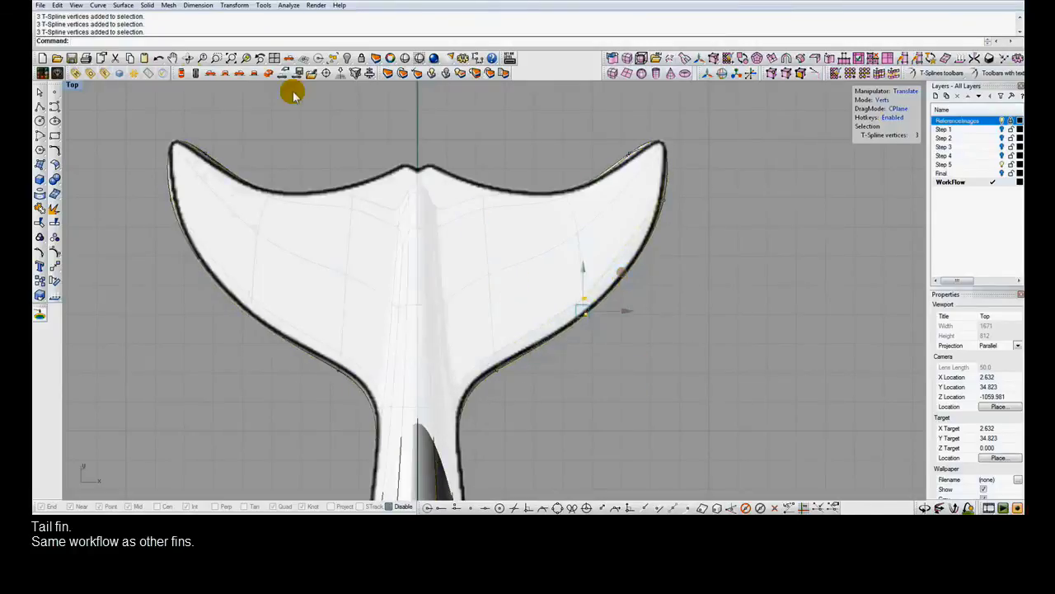
# Move the vertices around the tail's central notch onto the reference outline in the Bottom view and clear the selection.
pyautogui.click(181, 73)
pyautogui.click(197, 73)
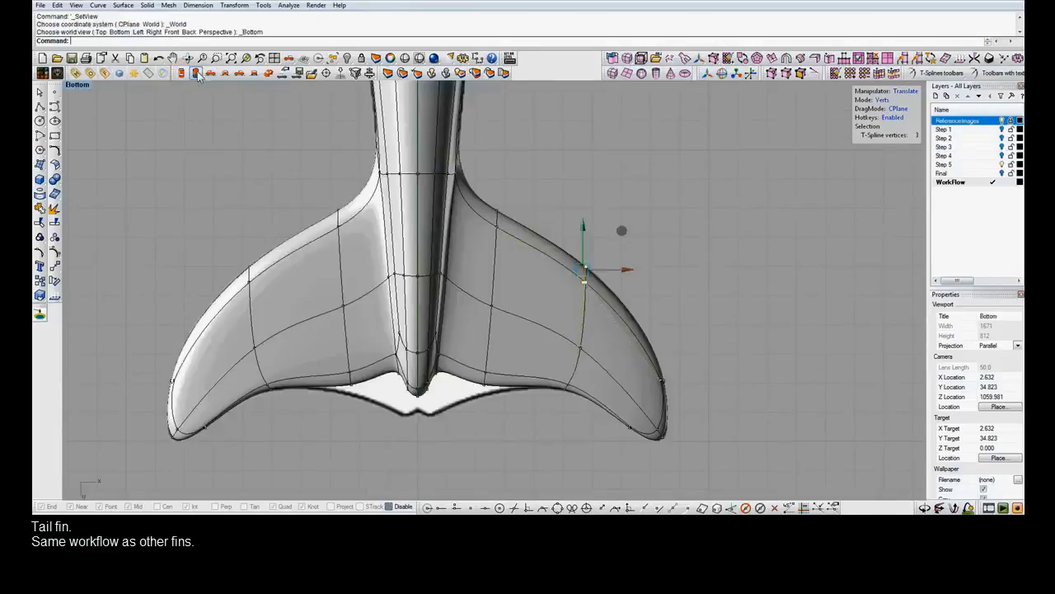
pyautogui.keyDown('ctrl'); pyautogui.moveTo(396, 450); pyautogui.dragTo(417, 415, button='right'); pyautogui.keyUp('ctrl')
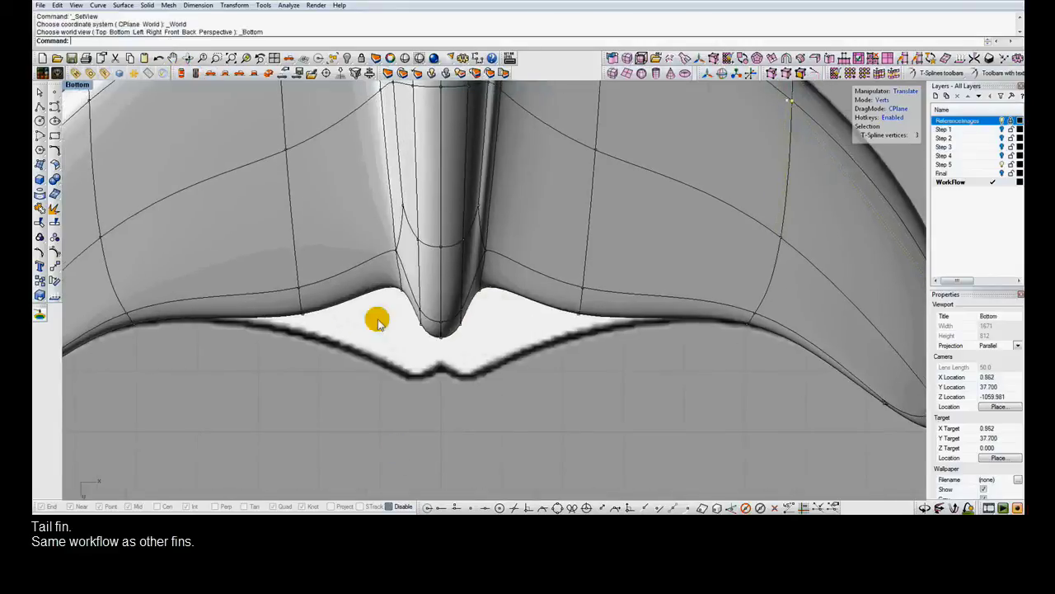
pyautogui.moveTo(374, 227); pyautogui.dragTo(427, 360)
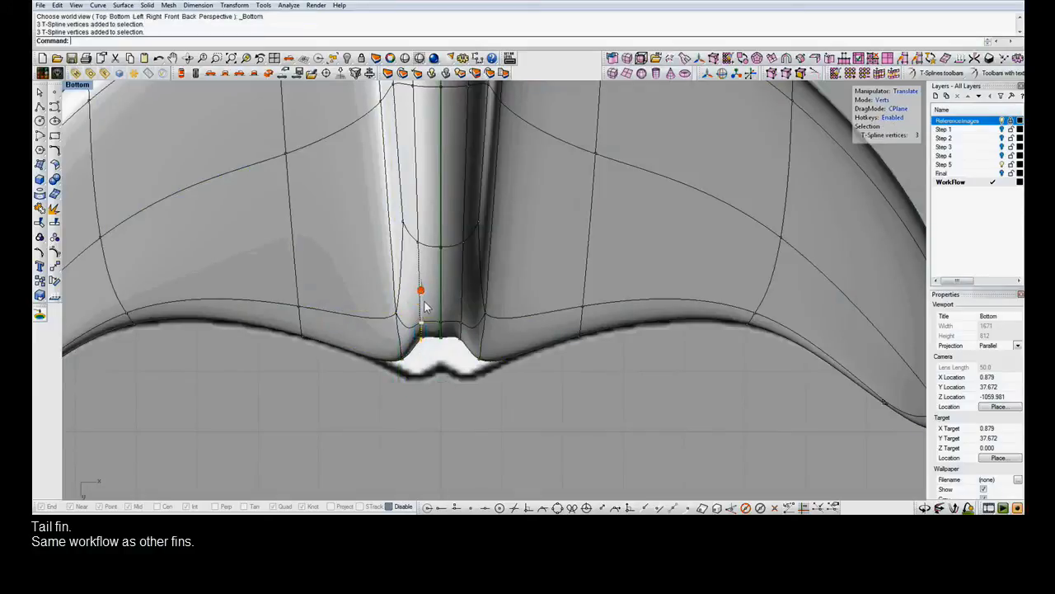
pyautogui.moveTo(425, 307); pyautogui.dragTo(425, 334)
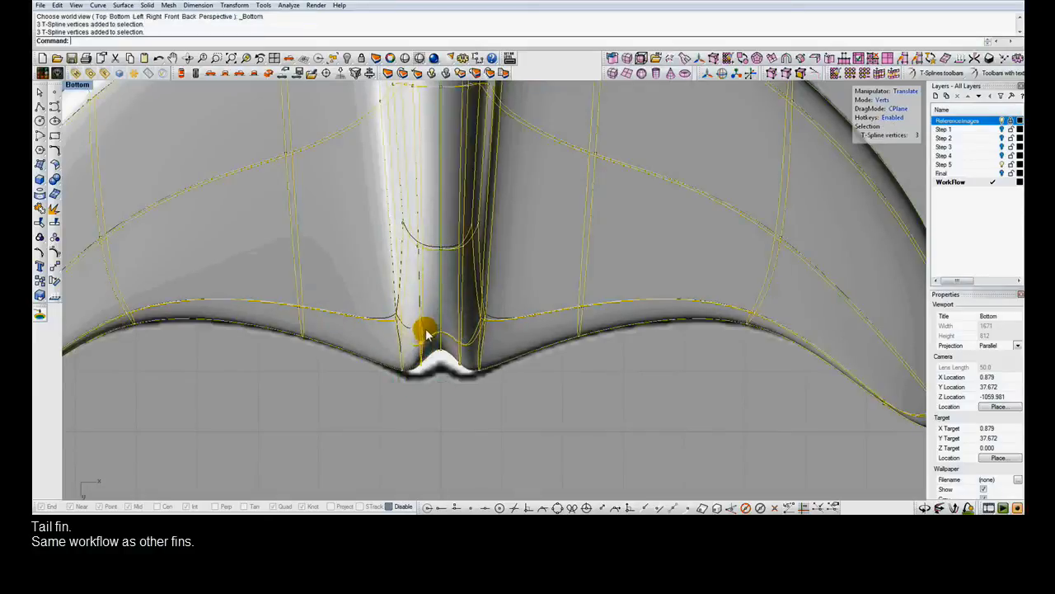
pyautogui.moveTo(428, 407); pyautogui.dragTo(428, 417)
pyautogui.click(428, 416)
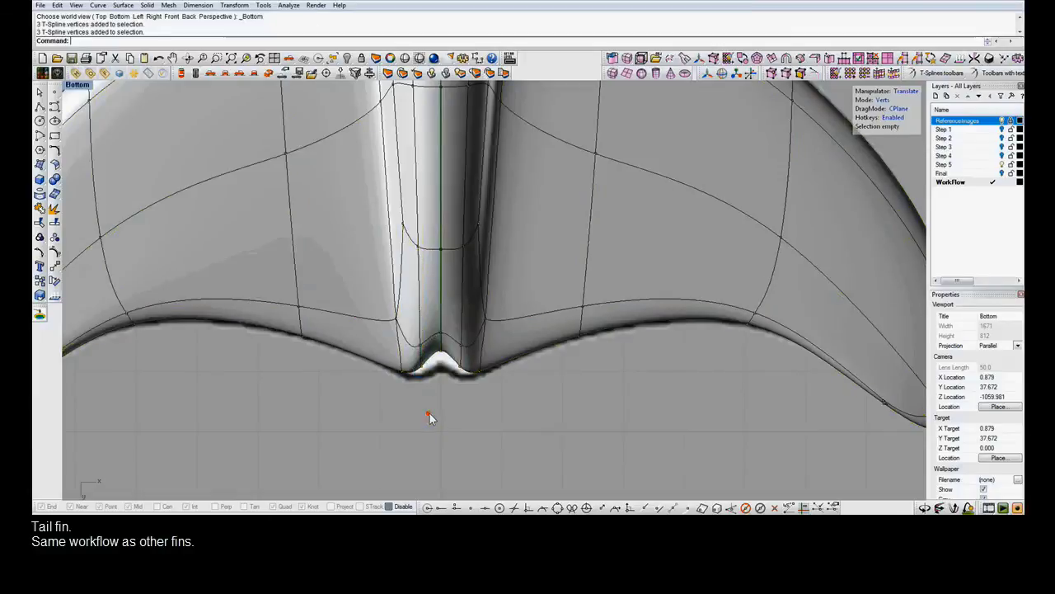
pyautogui.doubleClick(79, 85)
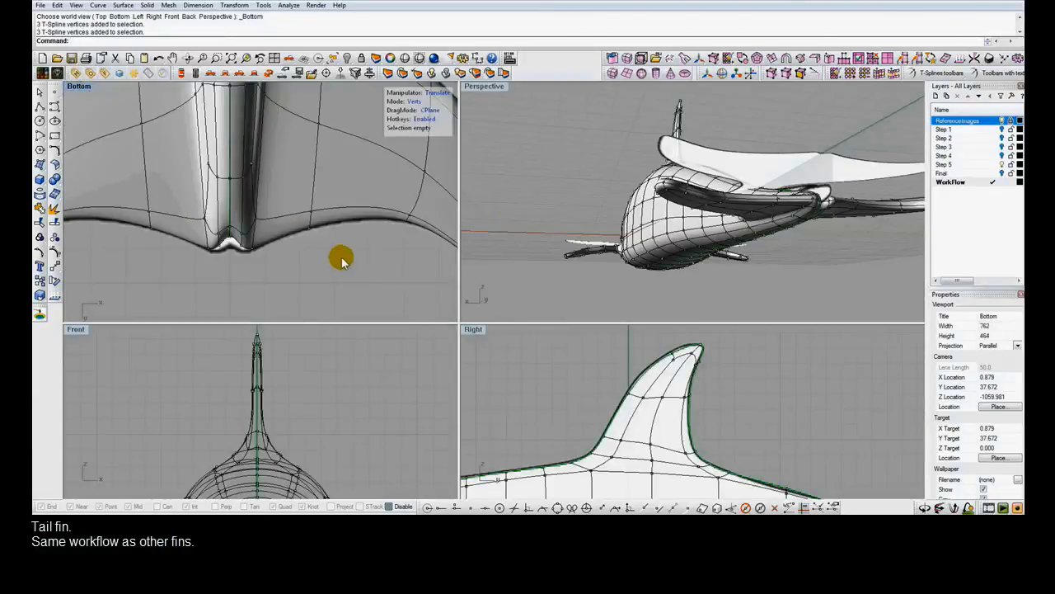
pyautogui.scroll(5, 341, 257)
pyautogui.scroll(-4, 341, 256)
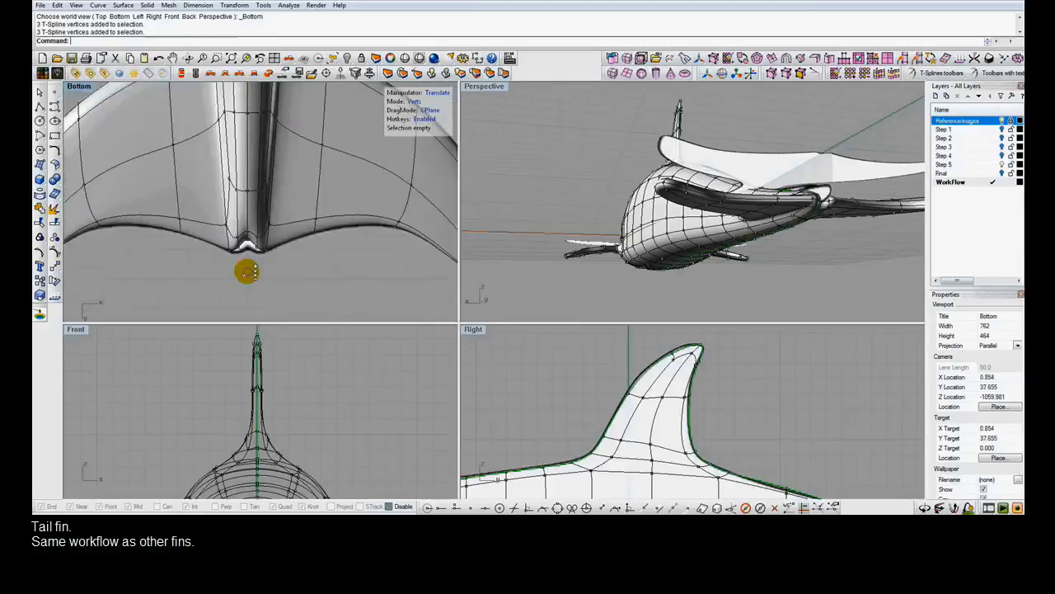
# Scale the outer vertices of one tail fin half vertically in the Front view to make the fin thinner.
pyautogui.scroll(-3, 247, 272)
pyautogui.moveTo(327, 135); pyautogui.dragTo(428, 290)
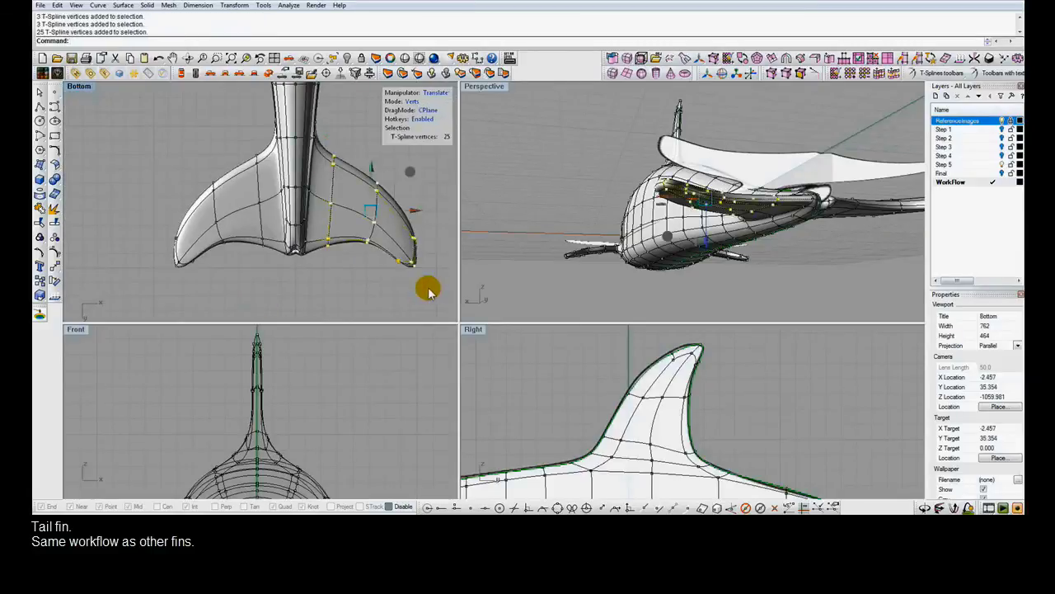
pyautogui.moveTo(369, 421); pyautogui.dragTo(308, 366, button='right')
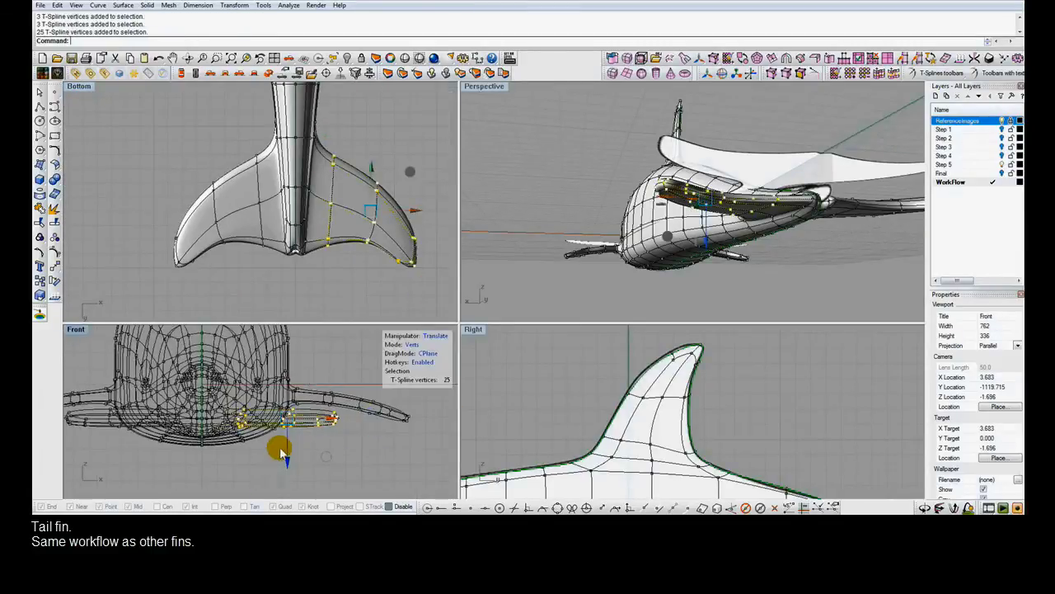
pyautogui.scroll(6, 280, 449)
pyautogui.press('r')
pyautogui.moveTo(294, 444); pyautogui.dragTo(300, 426)
pyautogui.click(566, 177)
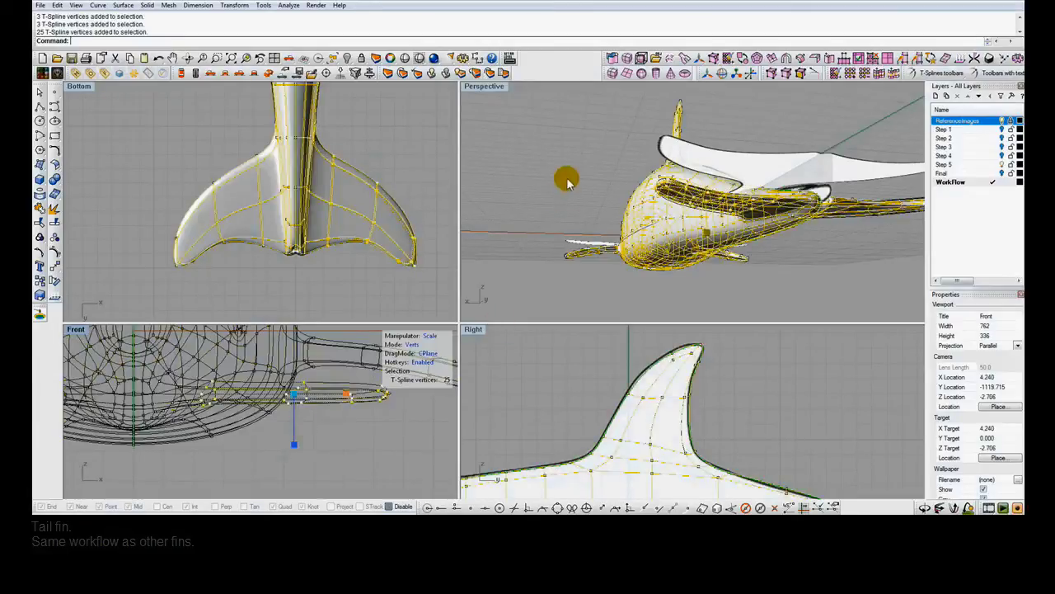
# Preview the whole dolphin shaded without wires, and compare its box and smooth displays.
pyautogui.moveTo(559, 200); pyautogui.dragTo(641, 215, button='right')
pyautogui.click(403, 58)
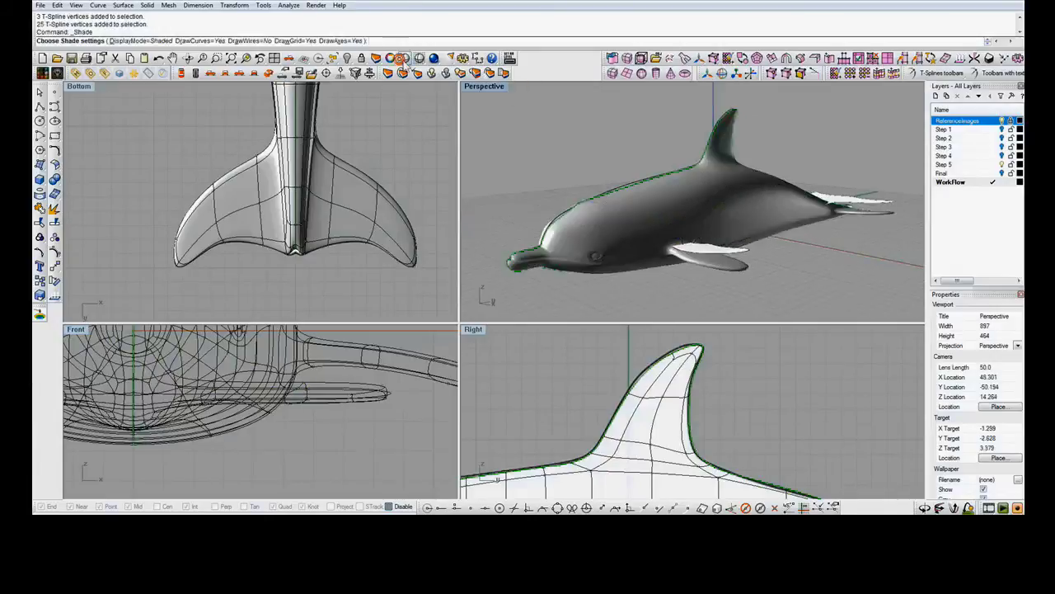
pyautogui.moveTo(781, 252)
pyautogui.mouseDown(button='right')
pyautogui.moveTo(571, 227)
pyautogui.moveTo(572, 215)
pyautogui.moveTo(718, 269)
pyautogui.moveTo(797, 252)
pyautogui.mouseUp(button='right')
pyautogui.press('Escape')
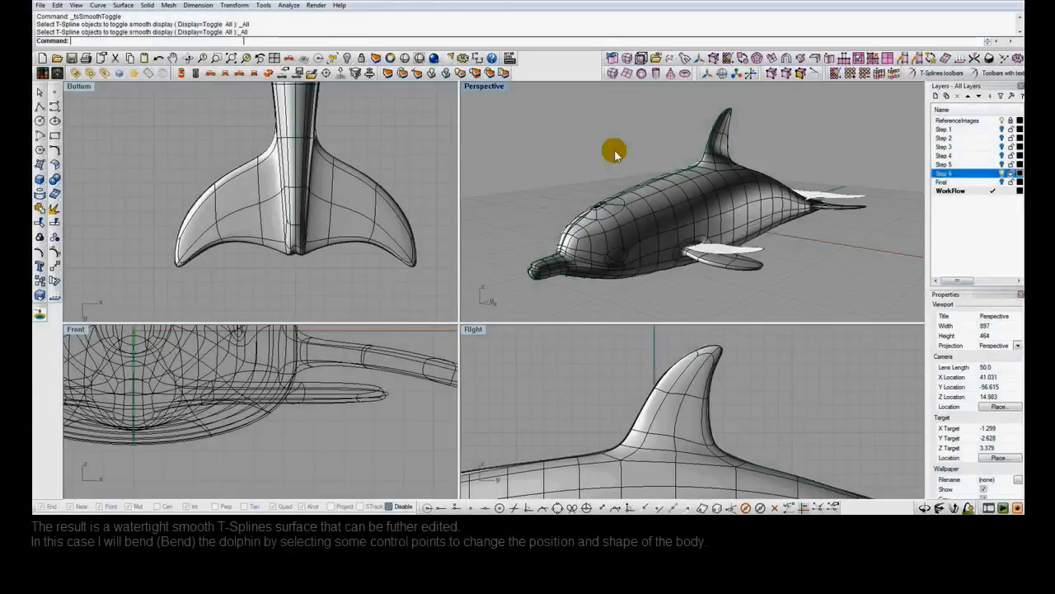
pyautogui.press('F4')
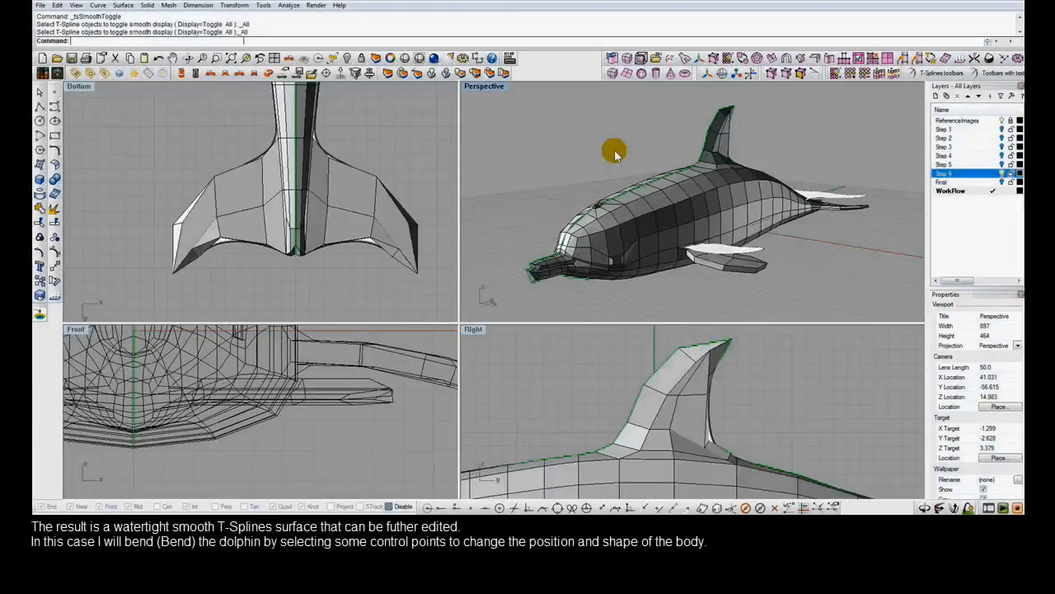
pyautogui.press('F4')
# Bend all vertices from behind the head to the tail, dorsal fin included, downward in the Right view along a horizontal spine.
pyautogui.press('F5')
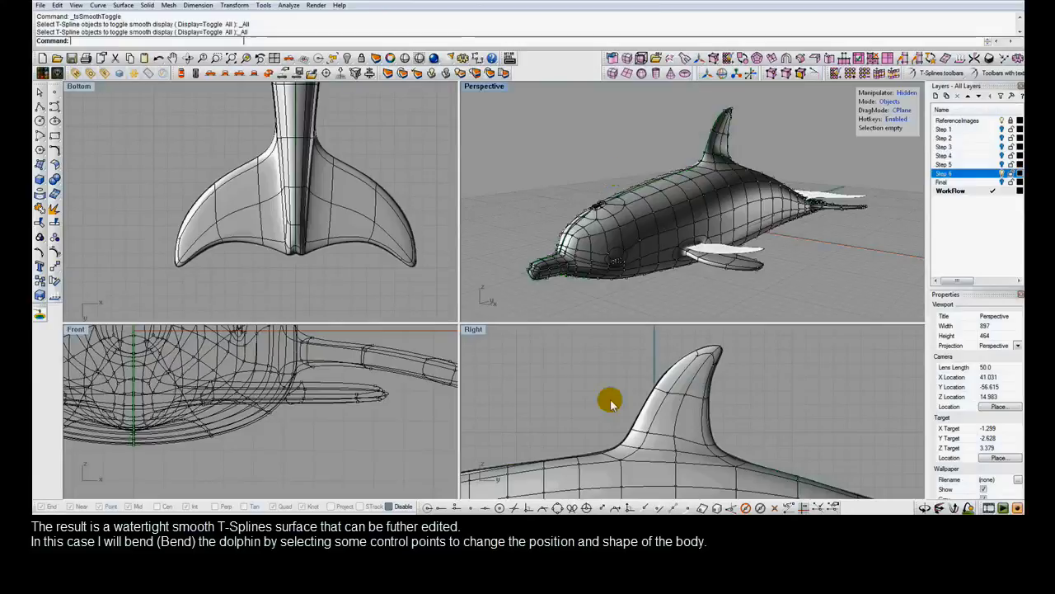
pyautogui.press('a')
pyautogui.moveTo(609, 423); pyautogui.dragTo(661, 340, button='right')
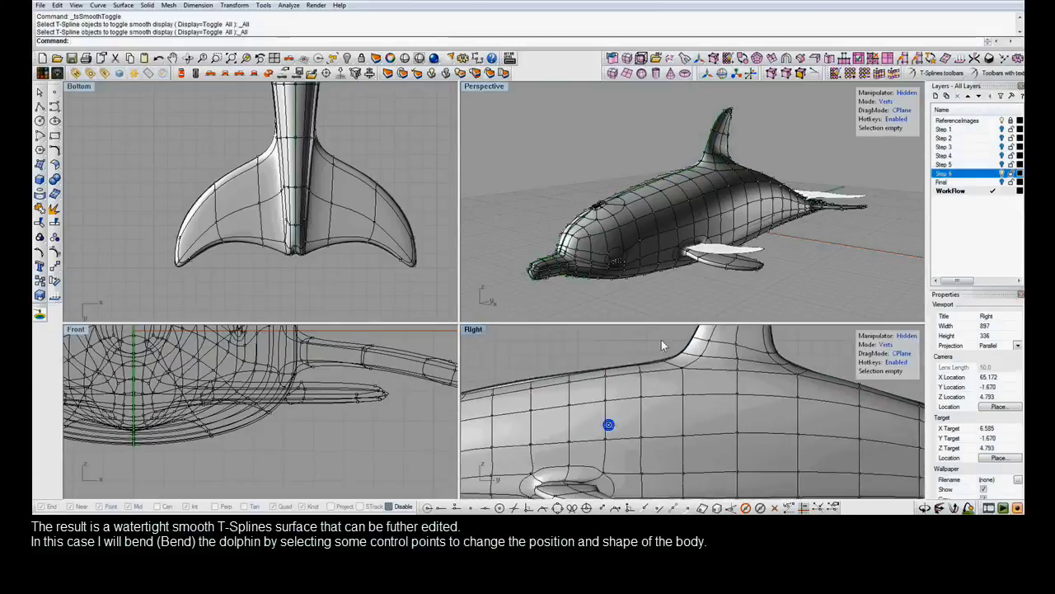
pyautogui.scroll(-5, 673, 422)
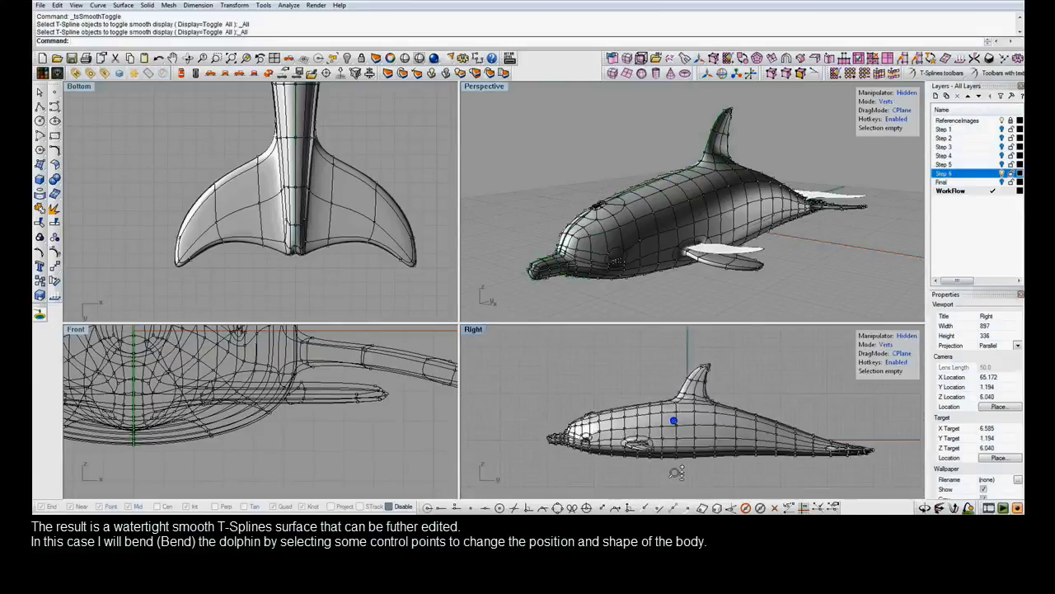
pyautogui.scroll(1, 673, 421)
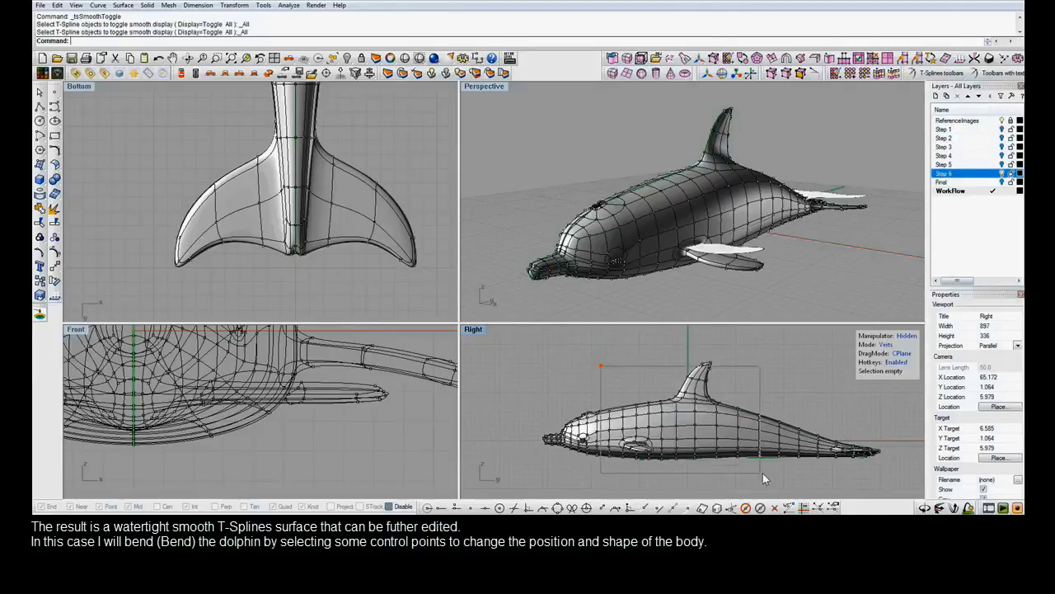
pyautogui.moveTo(601, 365); pyautogui.dragTo(896, 506)
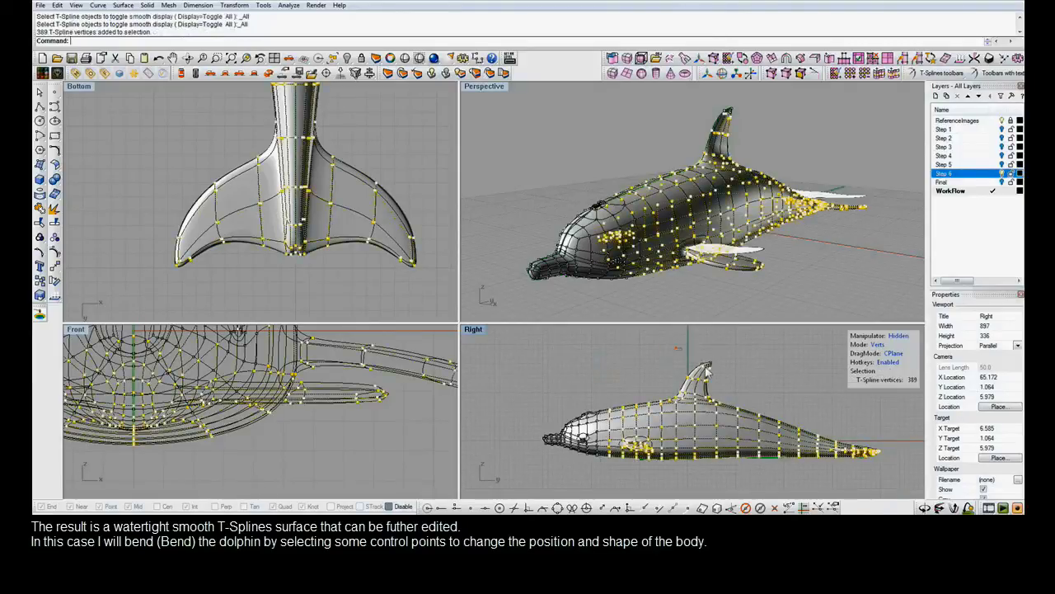
pyautogui.keyDown('shift'); pyautogui.click(720, 384); pyautogui.keyUp('shift')
pyautogui.click(52, 264)
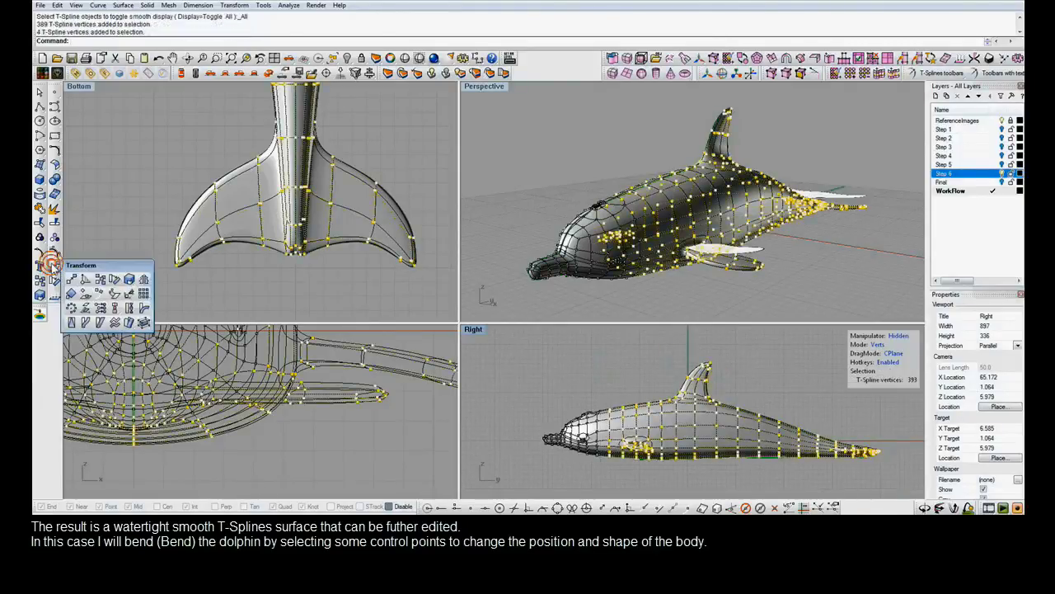
pyautogui.click(152, 310)
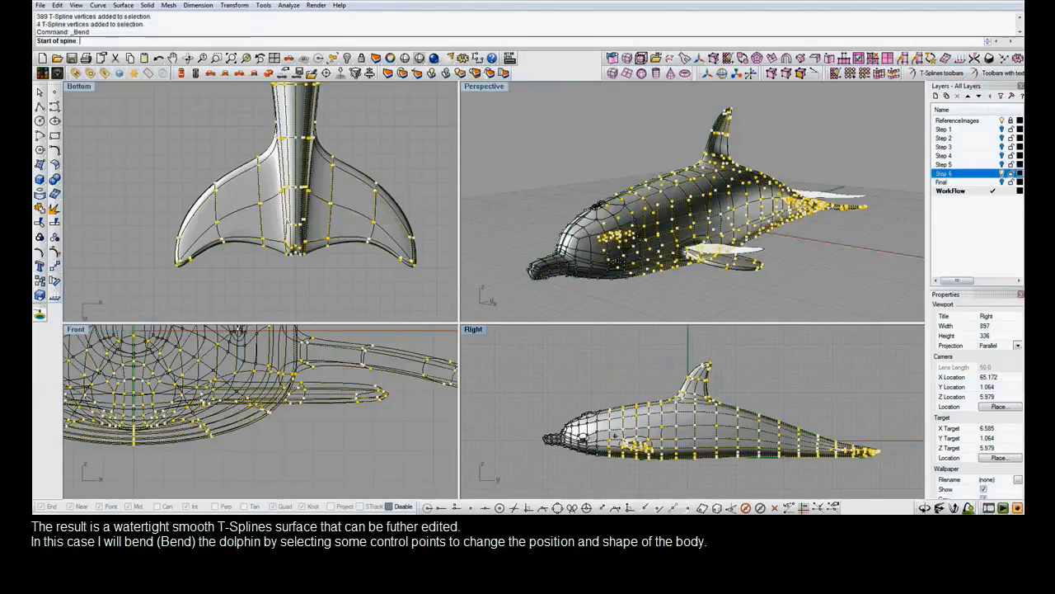
pyautogui.click(614, 432)
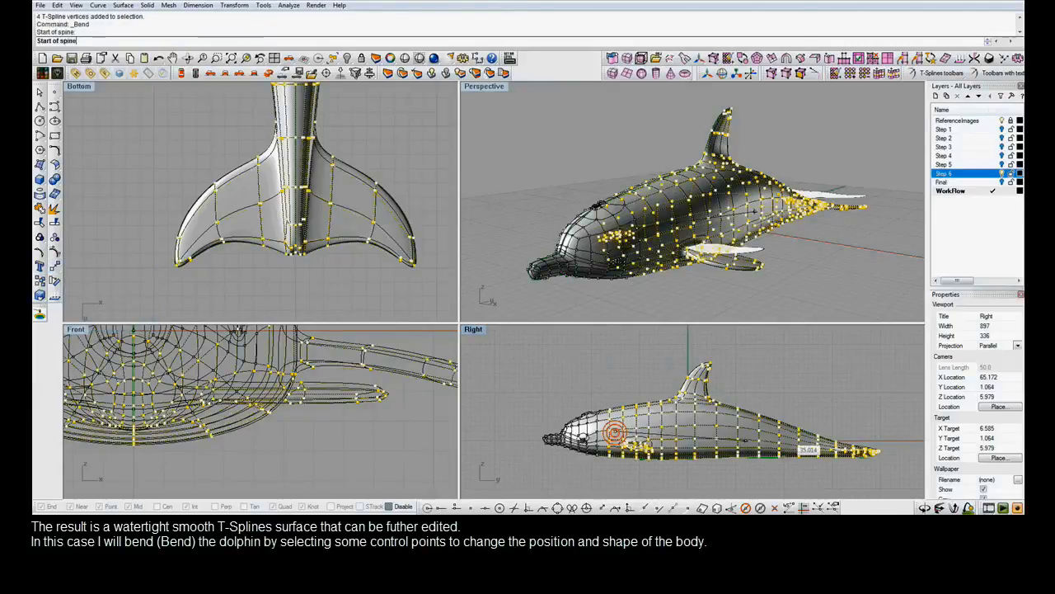
pyautogui.click(834, 372)
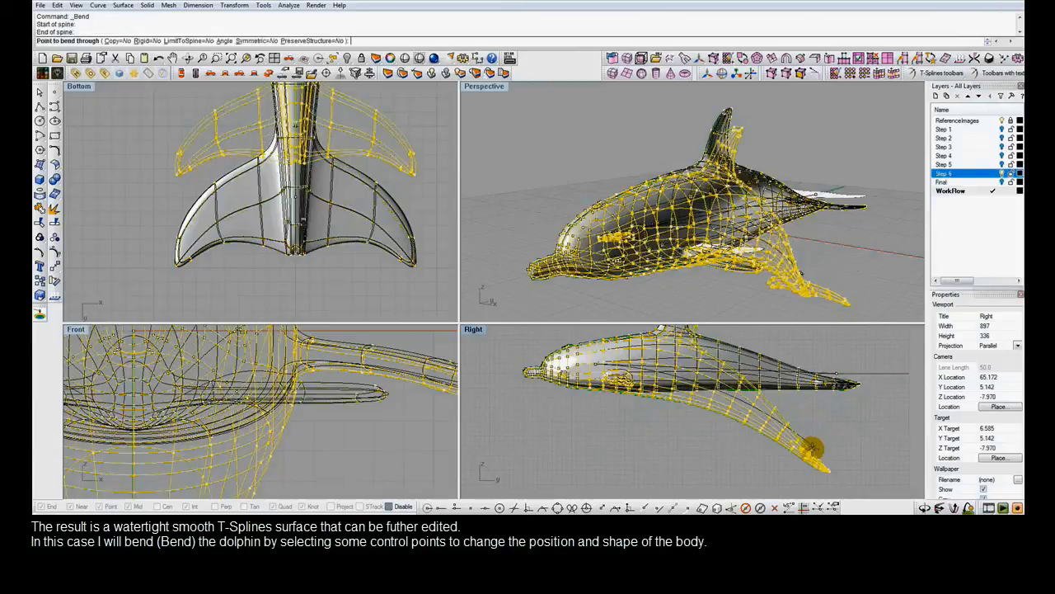
pyautogui.click(805, 460)
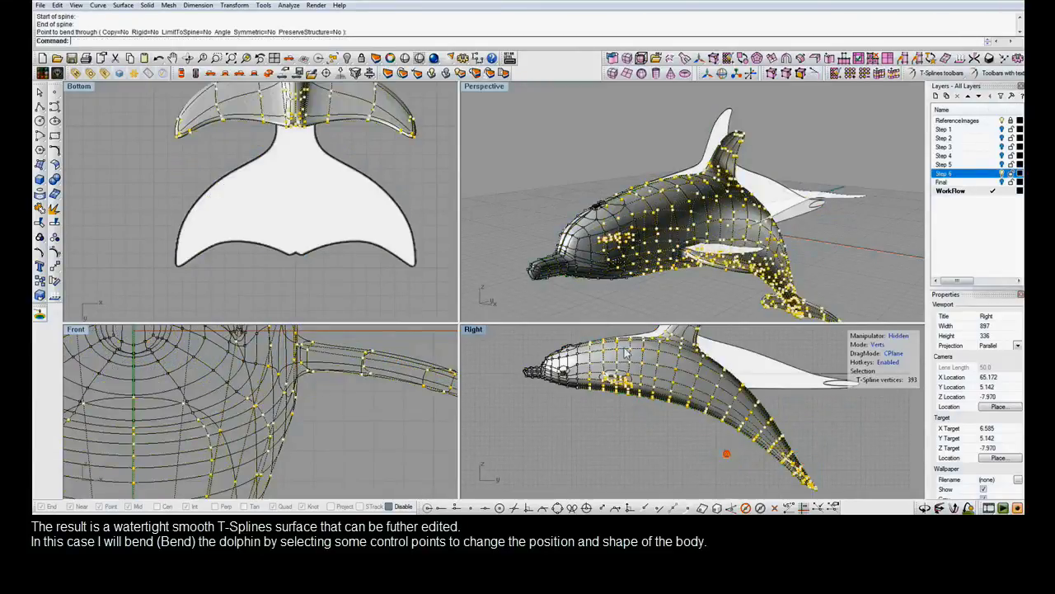
# Remove the front body vertices from the selection, bend the rear tail section upward in the Right view and clear the selection.
pyautogui.keyDown('ctrl'); pyautogui.moveTo(558, 327); pyautogui.dragTo(730, 414); pyautogui.keyUp('ctrl')
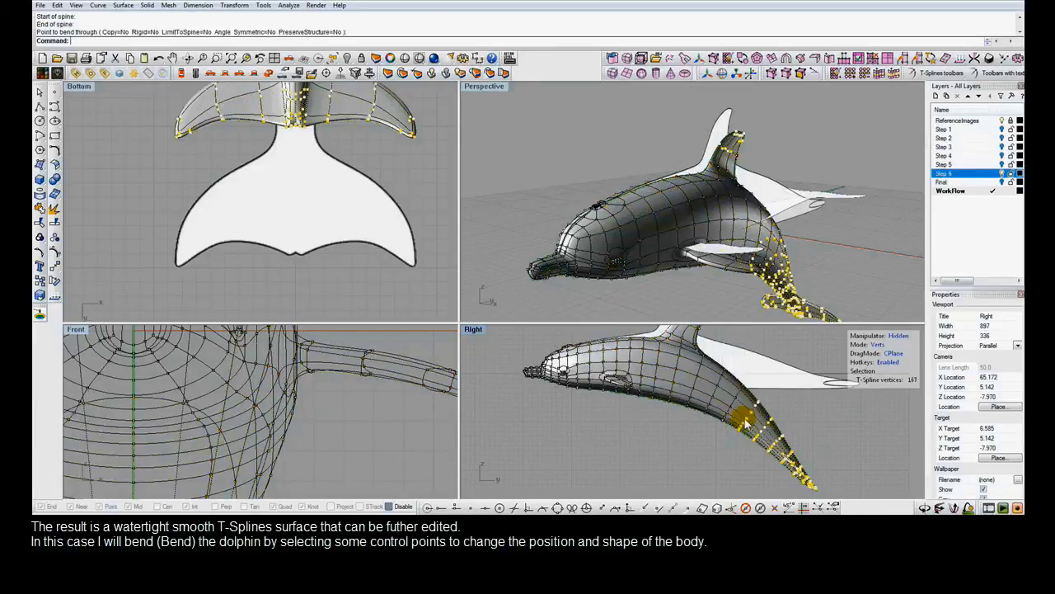
pyautogui.click(55, 265)
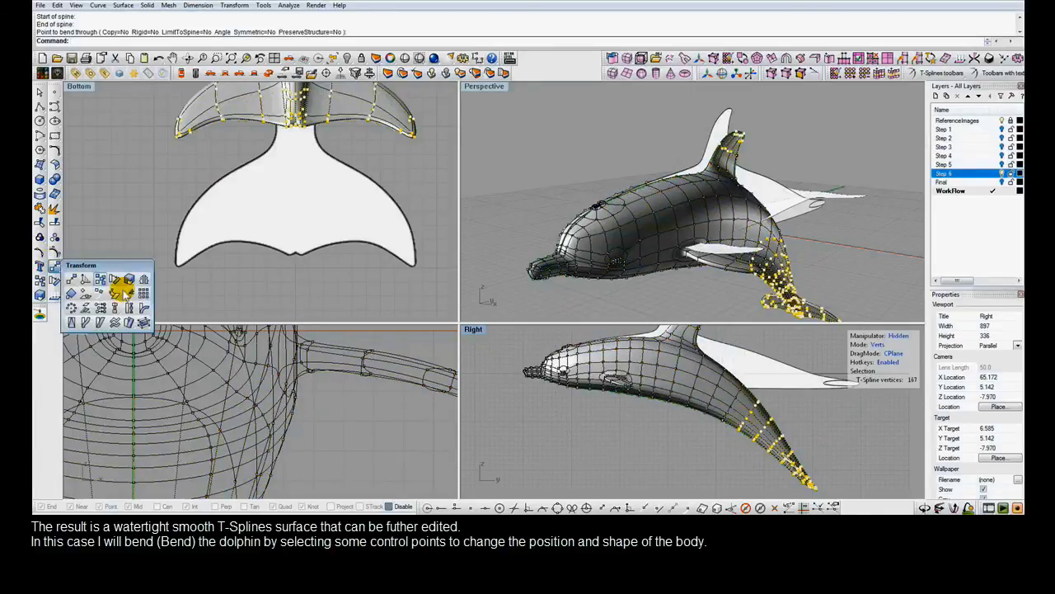
pyautogui.click(141, 306)
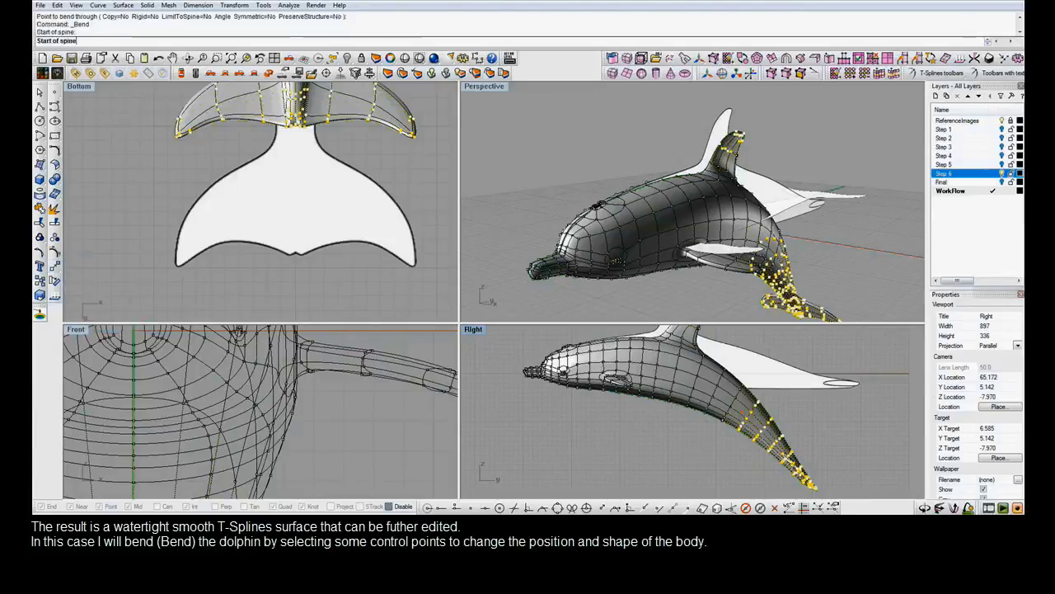
pyautogui.click(817, 490)
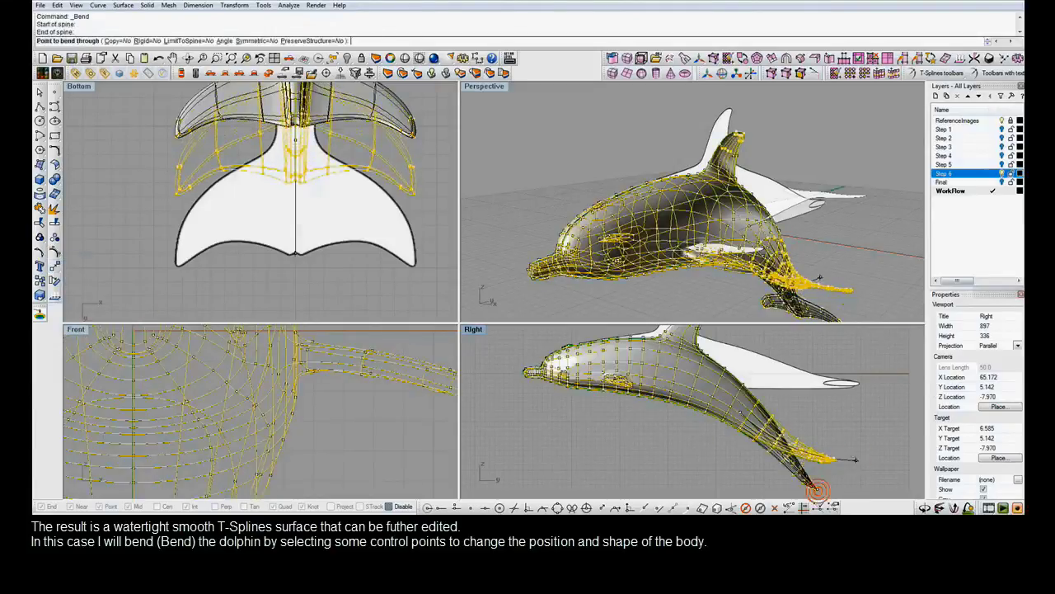
pyautogui.click(855, 449)
pyautogui.click(852, 423)
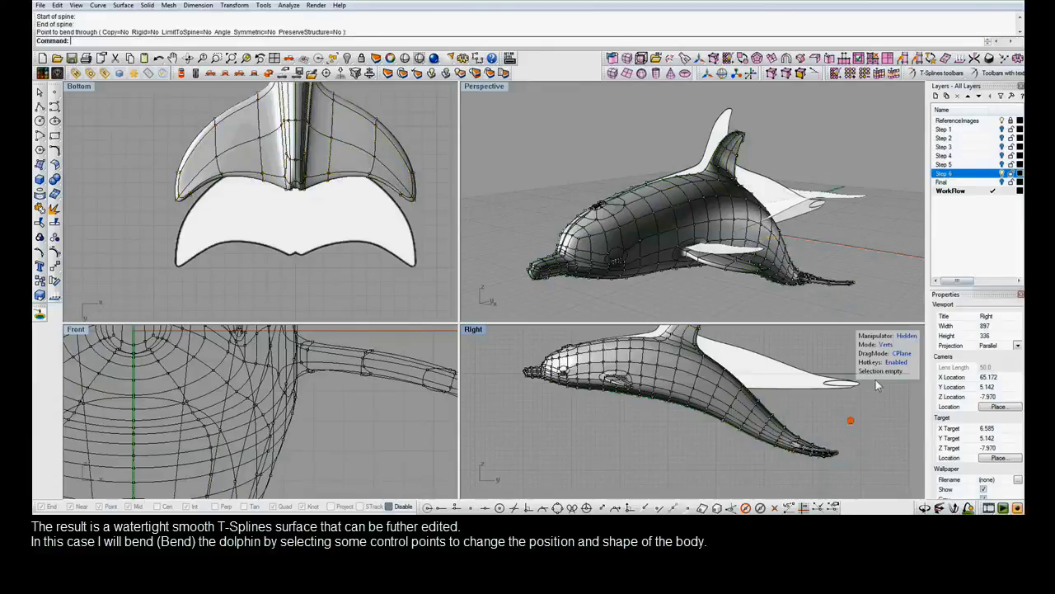
# Hide the ReferenceImages layer and maximize the Perspective viewport.
pyautogui.click(1002, 122)
pyautogui.click(858, 198)
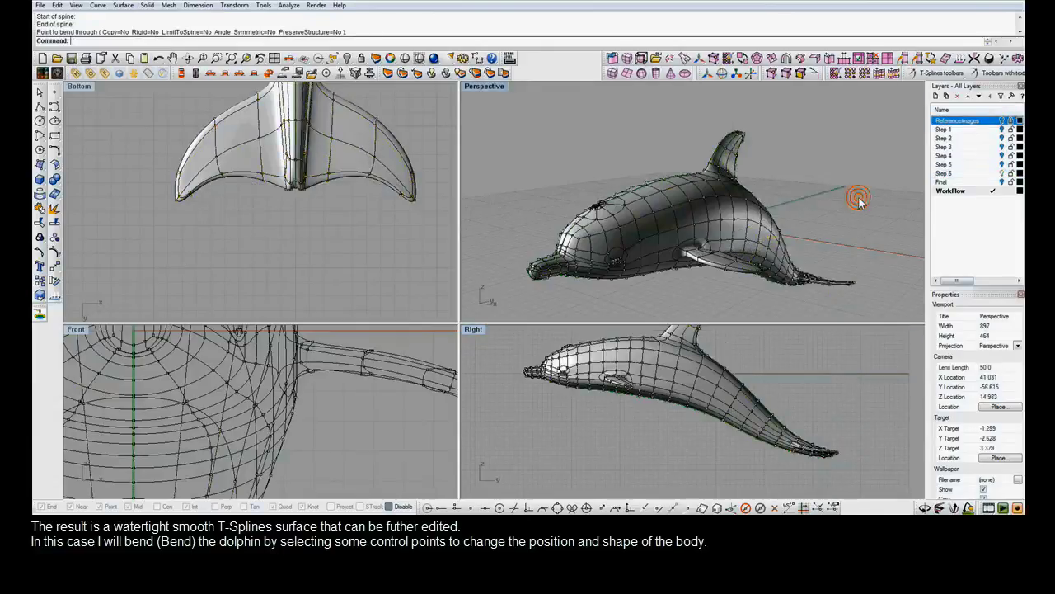
pyautogui.doubleClick(498, 87)
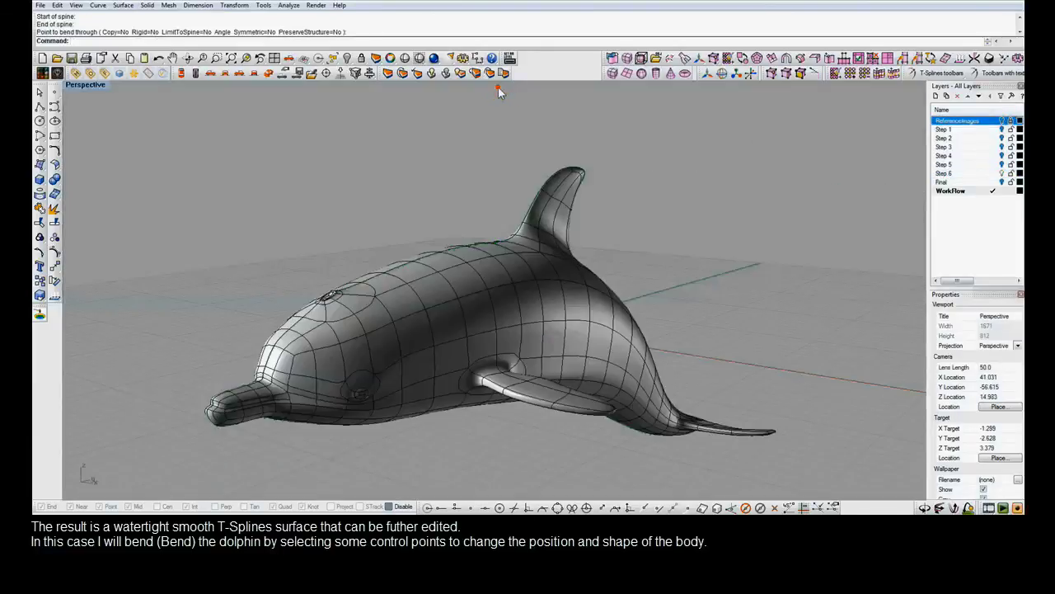
# Preview the bent dolphin shaded without wires from a different angle.
pyautogui.click(406, 58)
pyautogui.moveTo(515, 264)
pyautogui.mouseDown(button='right')
pyautogui.moveTo(662, 370)
pyautogui.moveTo(489, 370)
pyautogui.moveTo(662, 371)
pyautogui.moveTo(652, 363)
pyautogui.moveTo(629, 396)
pyautogui.mouseUp(button='right')
pyautogui.click(596, 393)
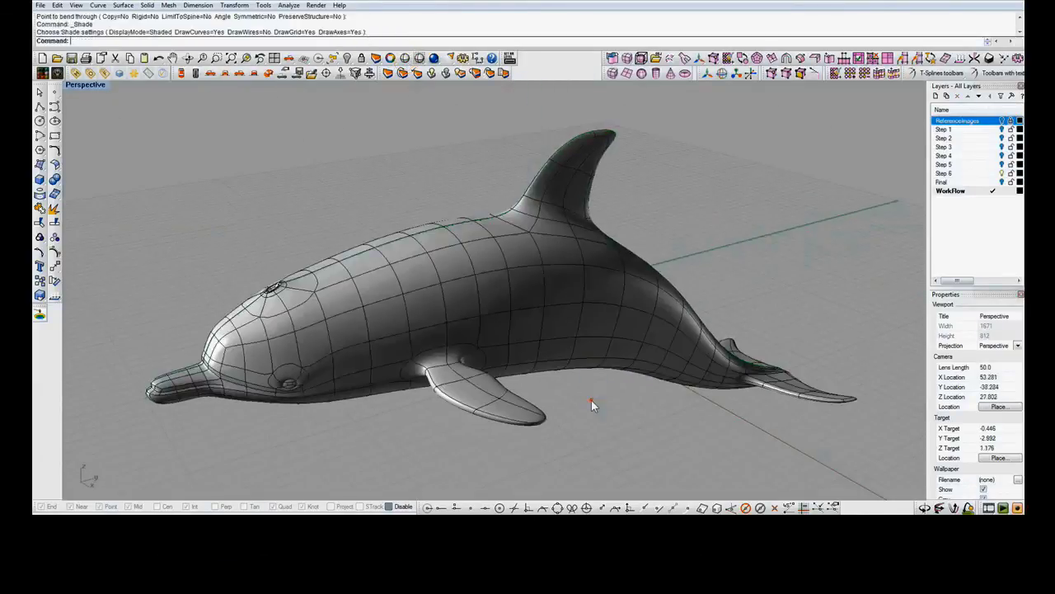
# Convert the T-Splines dolphin to a NURBS polysurface with tsConvertToRhinoSrf and turn off its surface isocurves.
pyautogui.click(604, 334)
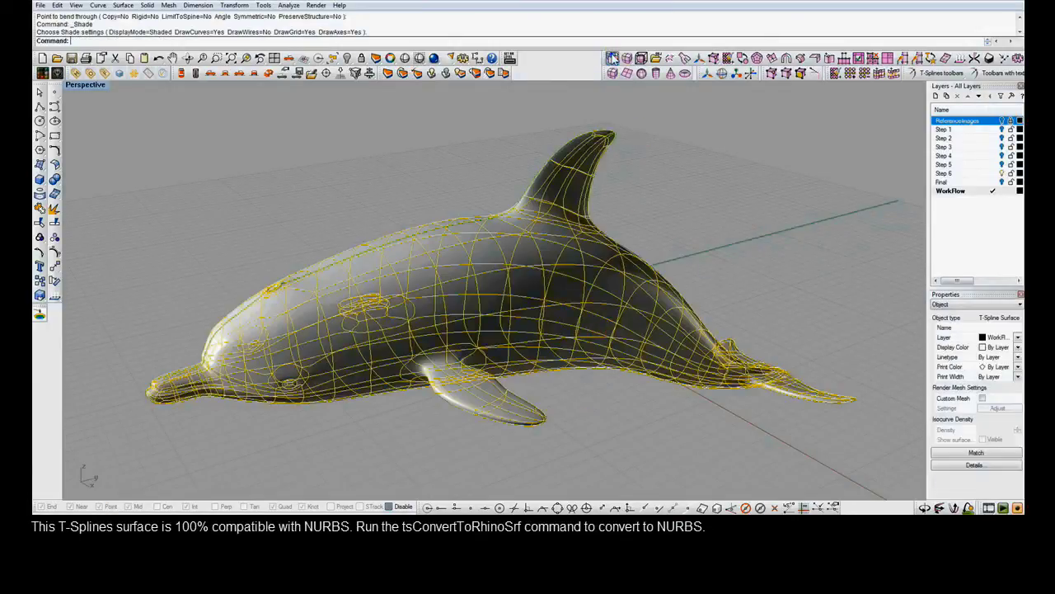
pyautogui.click(612, 58)
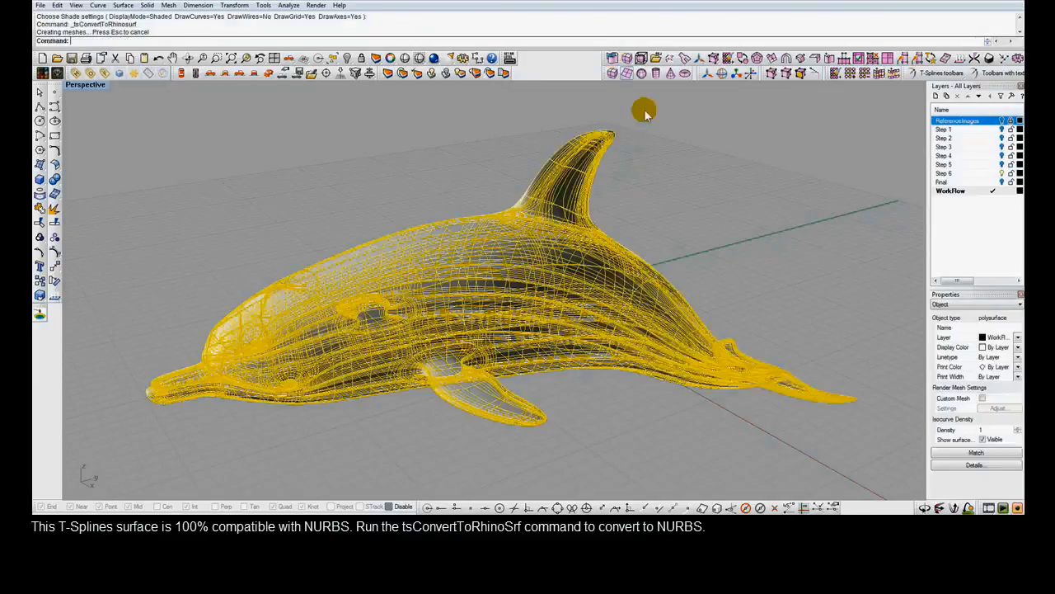
pyautogui.click(982, 441)
pyautogui.click(696, 413)
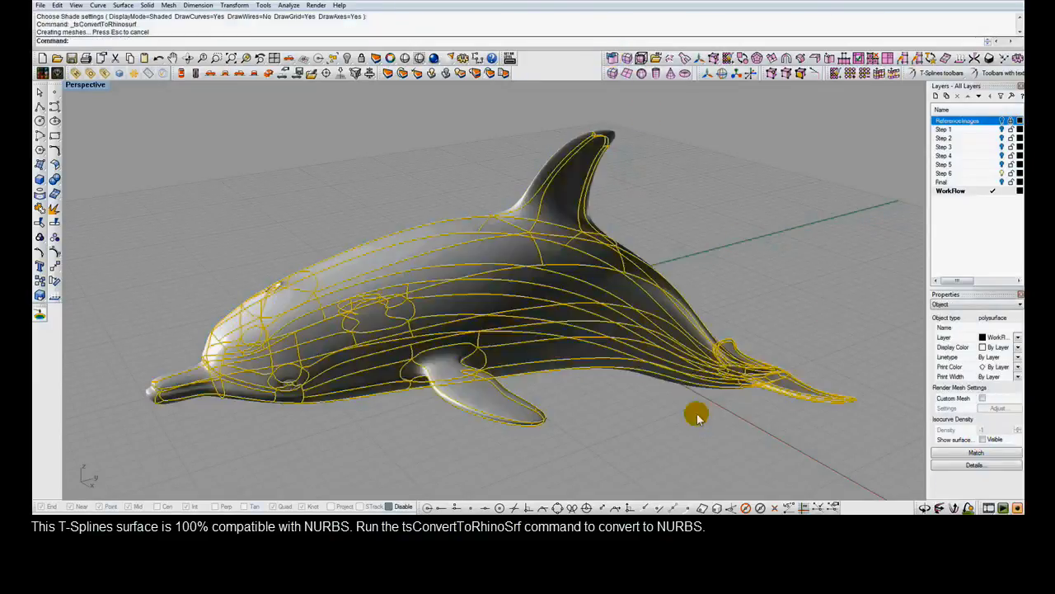
pyautogui.moveTo(523, 452)
pyautogui.mouseDown(button='right')
pyautogui.moveTo(702, 417)
pyautogui.moveTo(537, 436)
pyautogui.mouseUp(button='right')
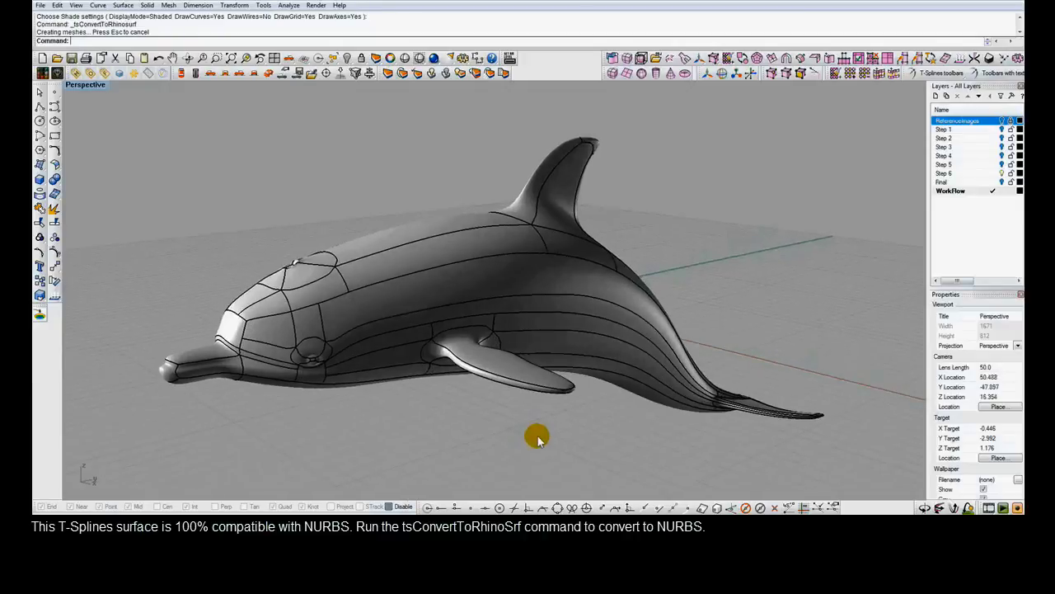